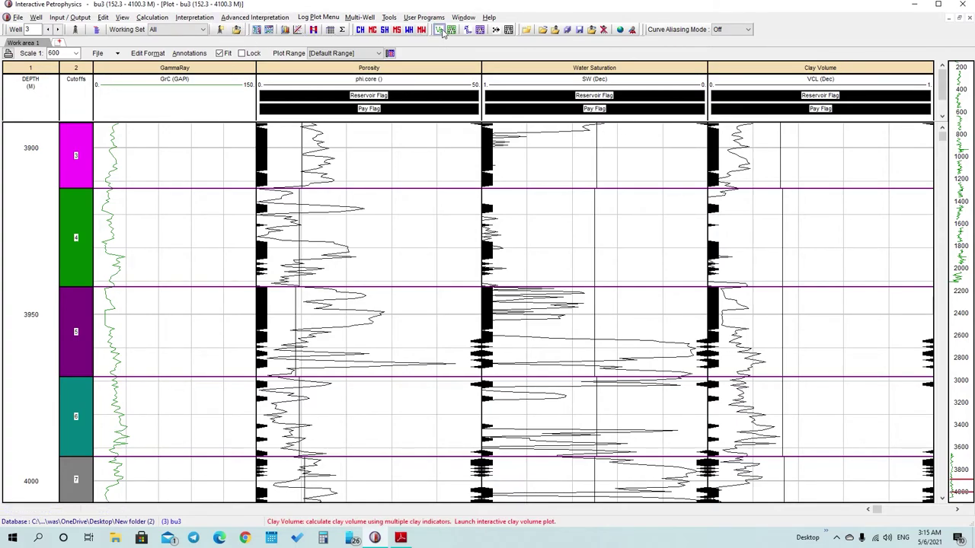
Step: Open the Clay Volume analysis setup for well bu3 and examine its Gamma Ray and SP clay indicators
{"action": "left_click", "coordinate": [439, 30]}
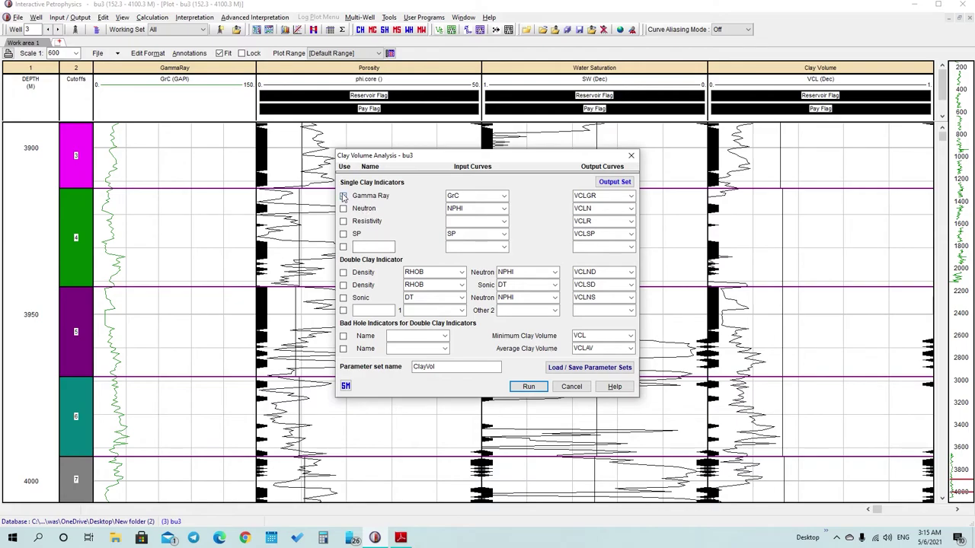
{"action": "left_click", "coordinate": [344, 196]}
{"action": "left_click", "coordinate": [343, 195]}
{"action": "left_click", "coordinate": [343, 234]}
{"action": "left_click", "coordinate": [630, 156]}
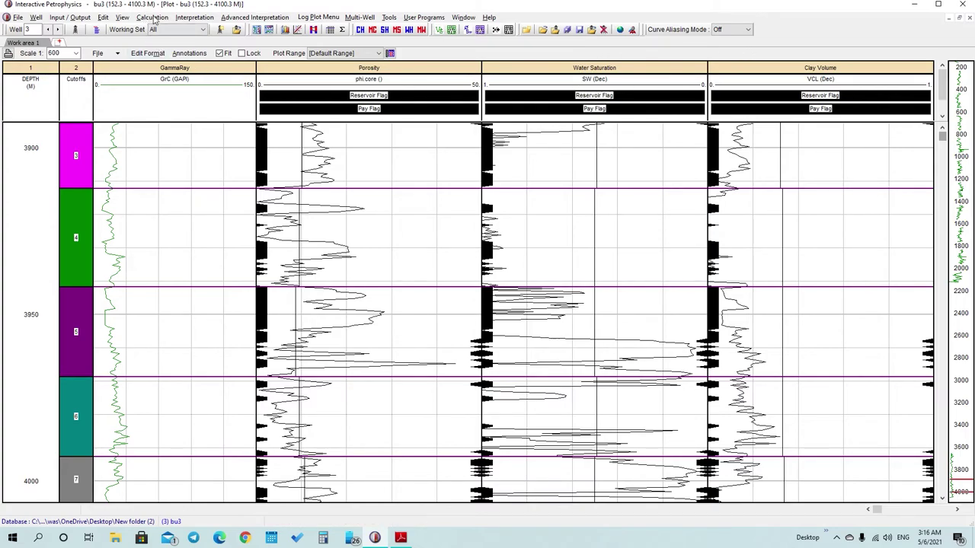
Step: Open the Porosity and Water Saturation analysis setup and examine its input curves and default saturation equation options
{"action": "left_click", "coordinate": [195, 17]}
{"action": "left_click", "coordinate": [157, 18]}
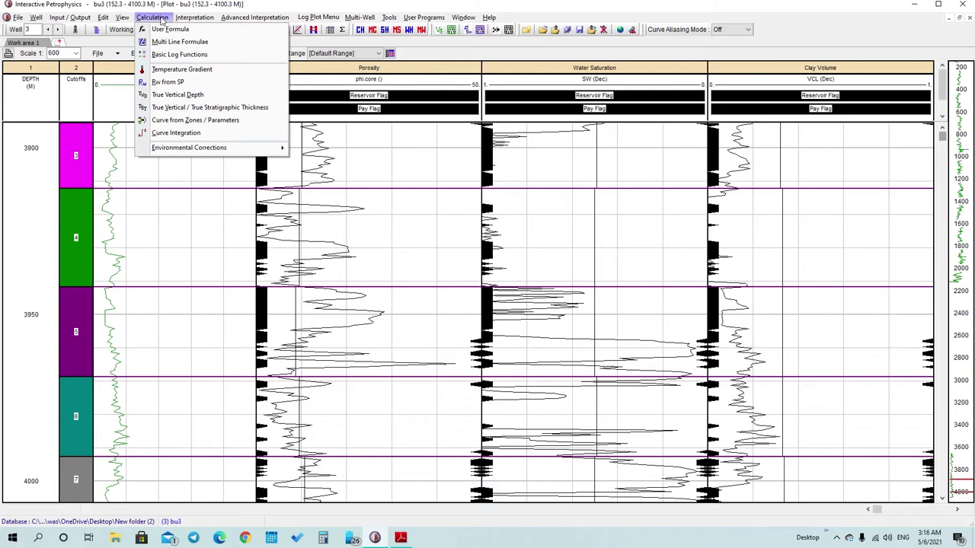
{"action": "mouse_move", "coordinate": [195, 17]}
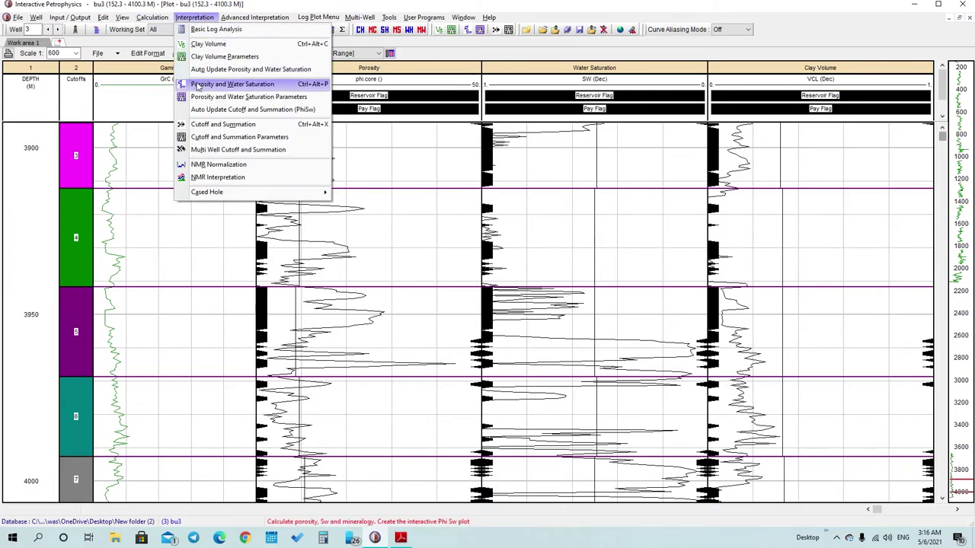
{"action": "left_click", "coordinate": [251, 86]}
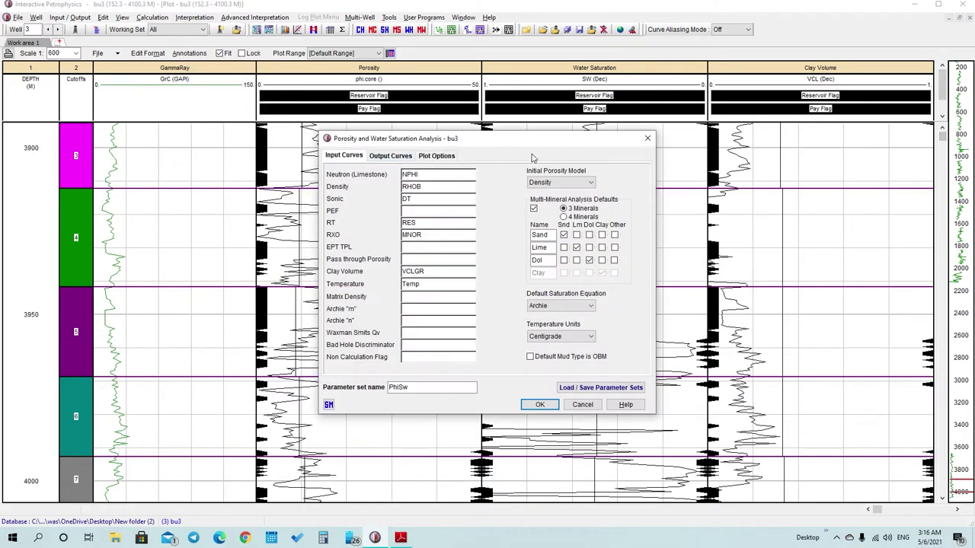
{"action": "left_click", "coordinate": [572, 306]}
{"action": "left_click", "coordinate": [564, 316]}
{"action": "left_click", "coordinate": [648, 141]}
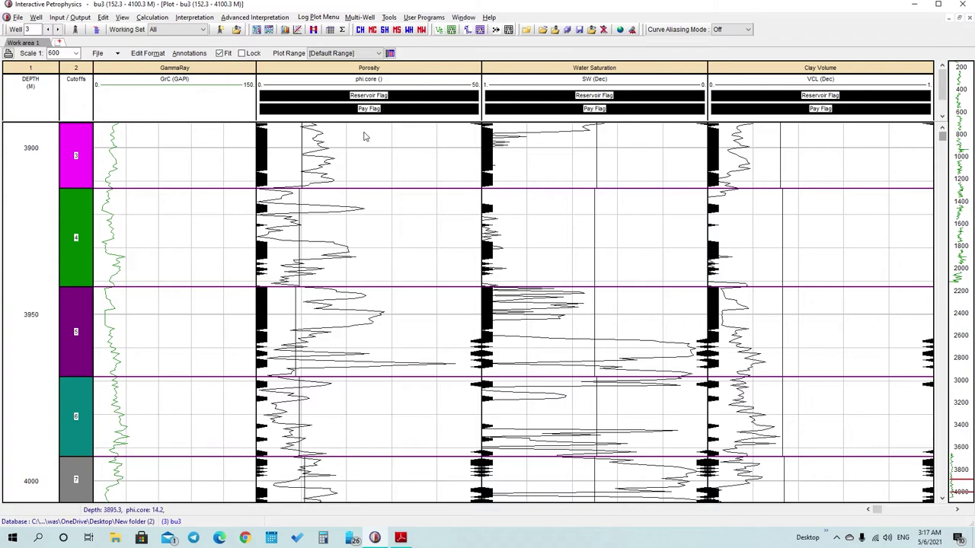
Step: In the Basic Log Functions permeability calculation, try the Timur, Schlumberger Chart K3 and Morris Biggs oil default constants without running it
{"action": "left_click", "coordinate": [149, 17]}
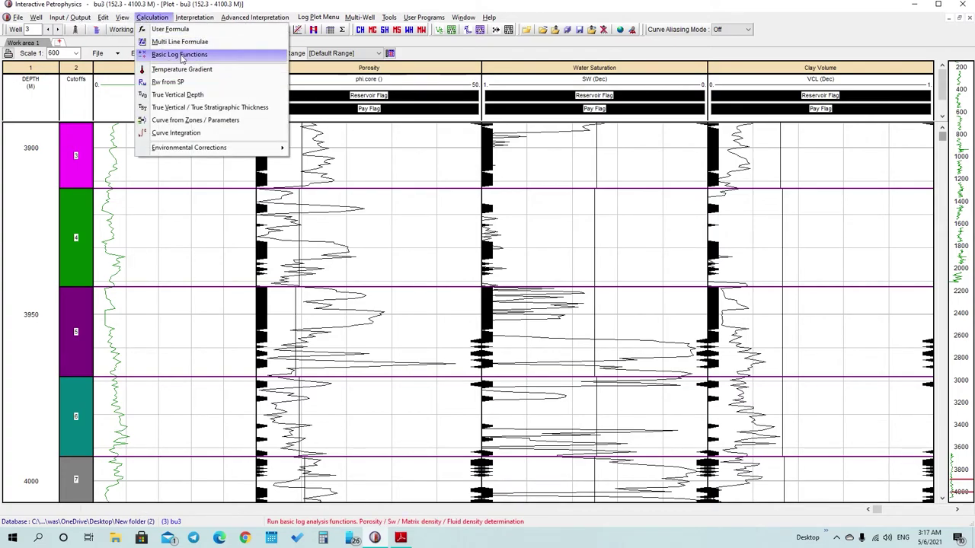
{"action": "left_click", "coordinate": [182, 57]}
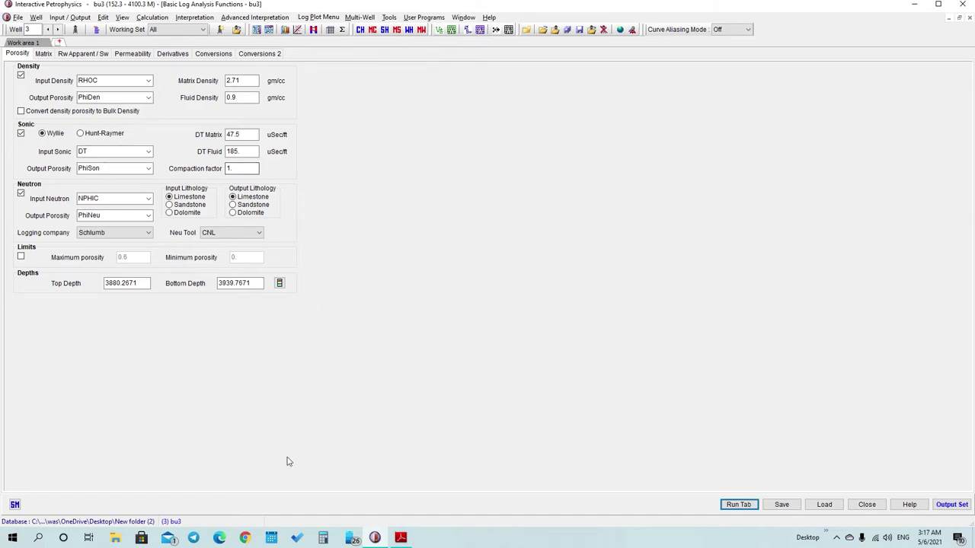
{"action": "left_click", "coordinate": [134, 55]}
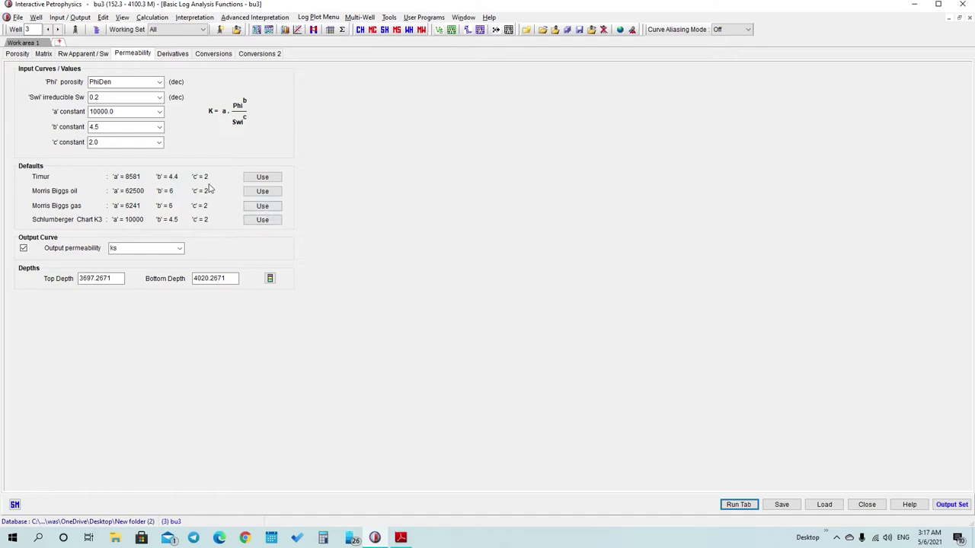
{"action": "left_click", "coordinate": [273, 179]}
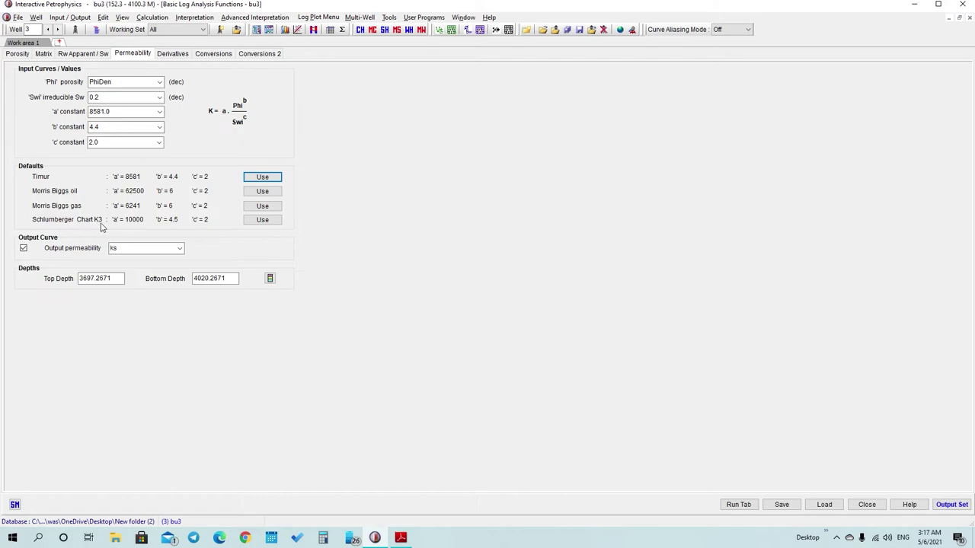
{"action": "left_click", "coordinate": [255, 221]}
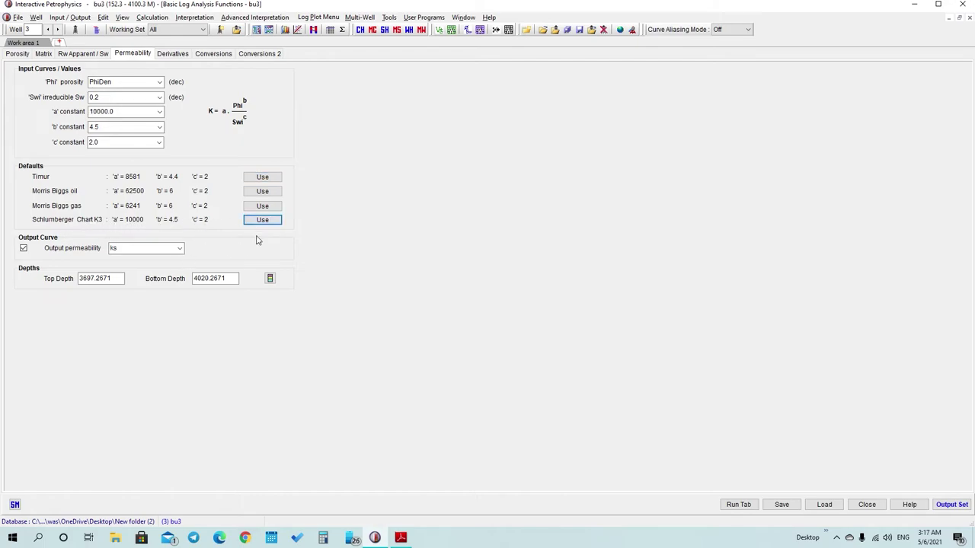
{"action": "left_click", "coordinate": [262, 177]}
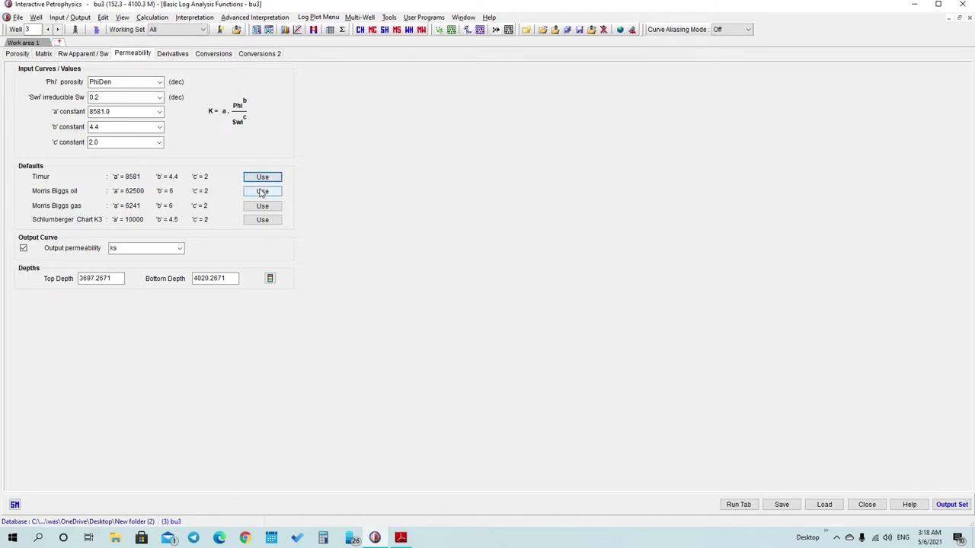
{"action": "left_click", "coordinate": [262, 192]}
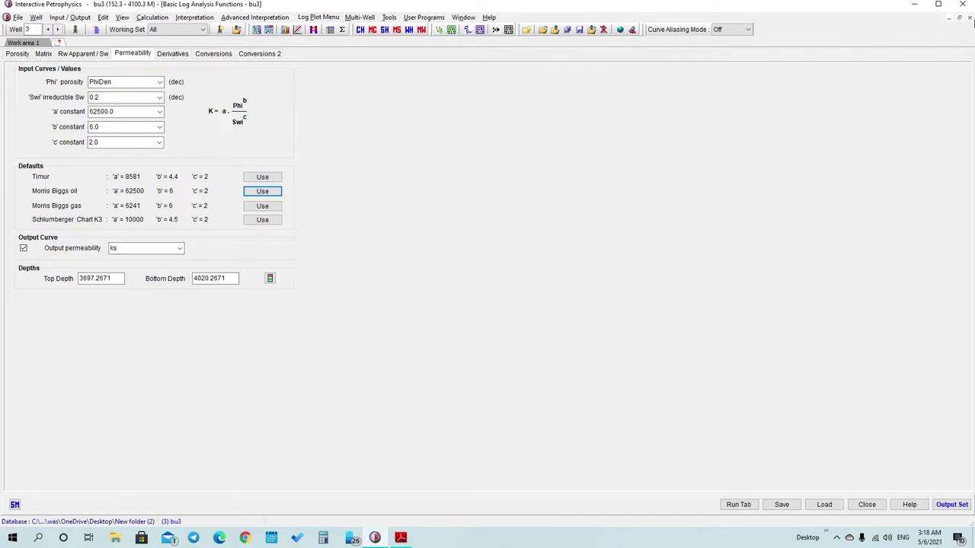
{"action": "left_click", "coordinate": [971, 17]}
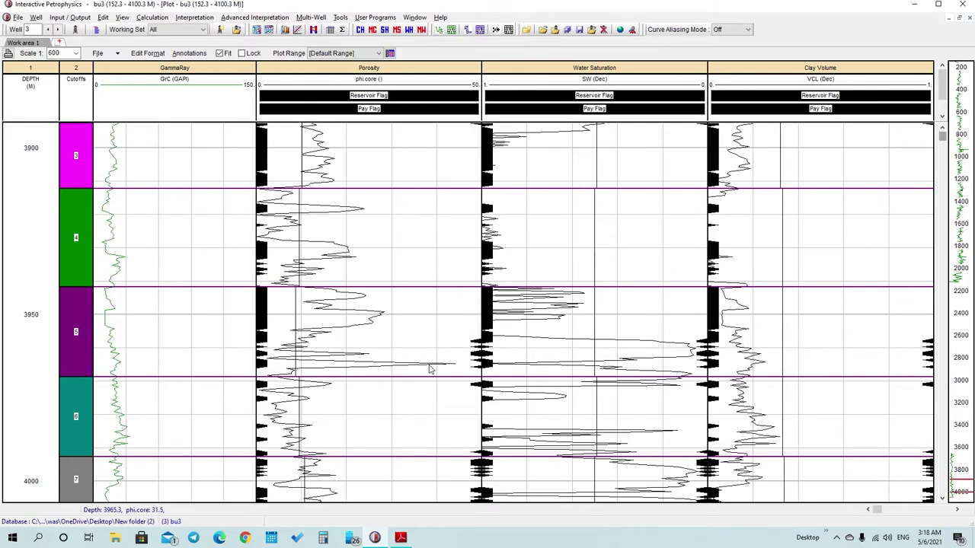
Step: Start an ASCII data load and browse to the CORE folder on the Desktop
{"action": "left_click", "coordinate": [80, 18]}
{"action": "mouse_move", "coordinate": [88, 35]}
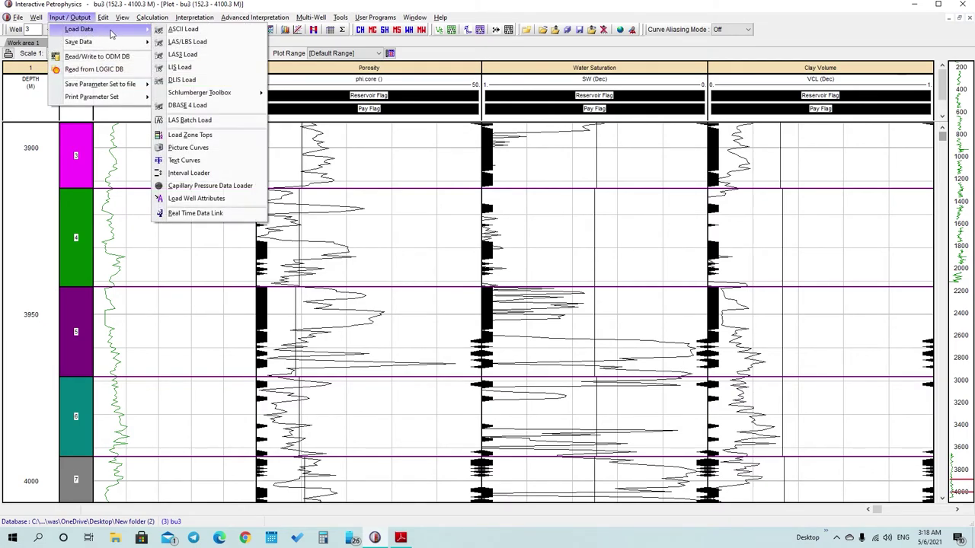
{"action": "left_click", "coordinate": [224, 32]}
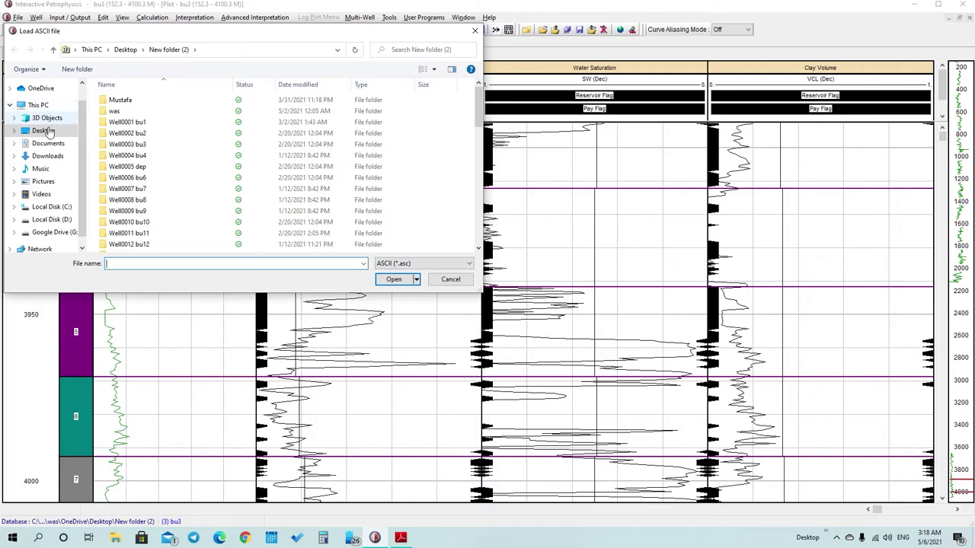
{"action": "left_click", "coordinate": [53, 219]}
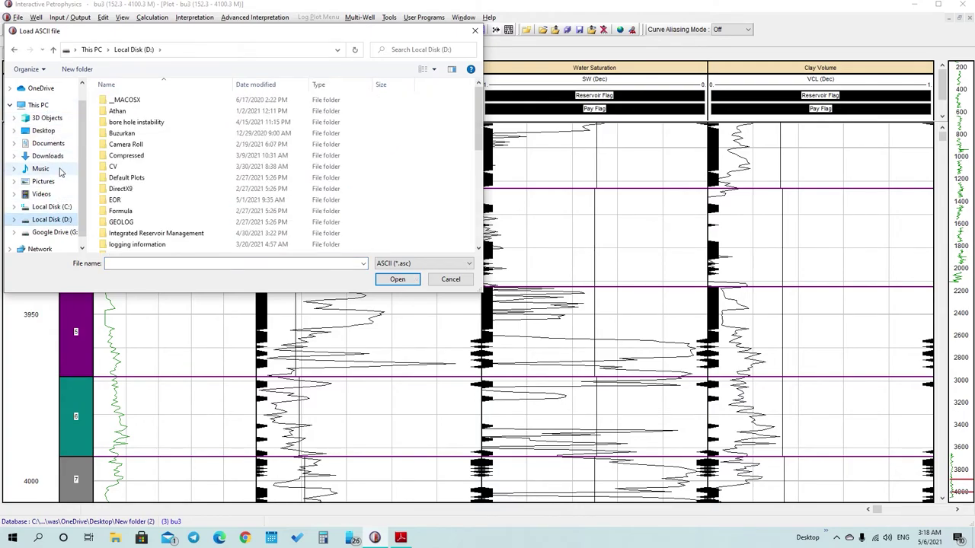
{"action": "left_click", "coordinate": [57, 133]}
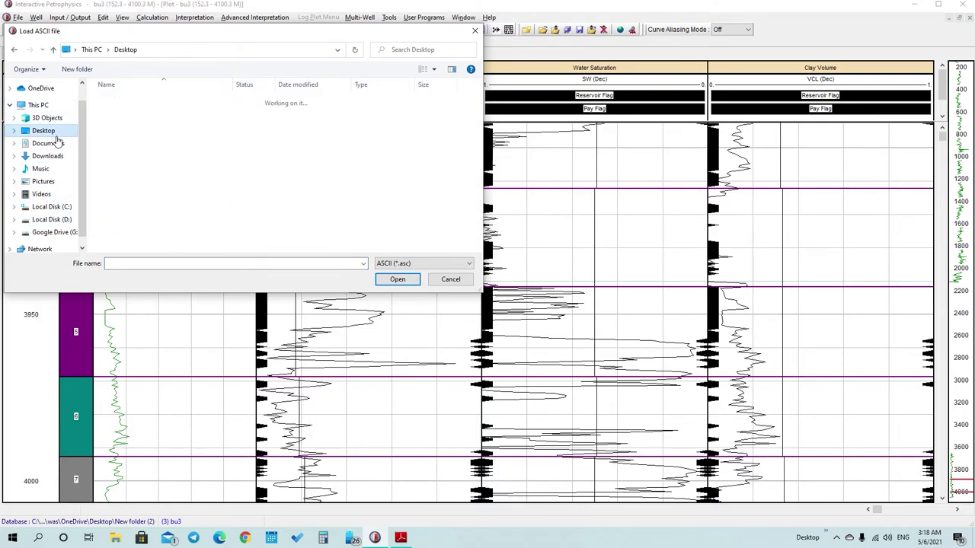
{"action": "double_click", "coordinate": [158, 167]}
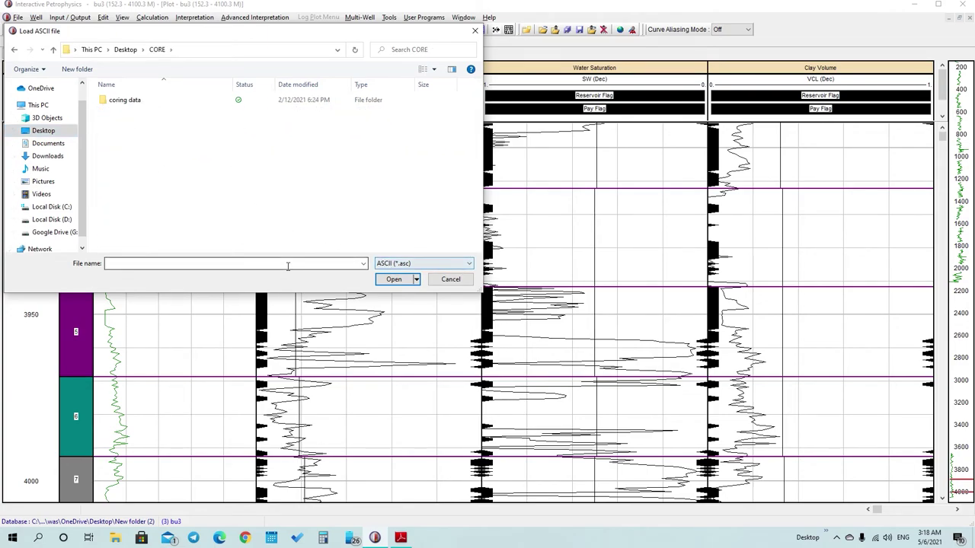
Step: Filter the file list to Text (*.txt) and open bu1 INPUT from the coring data folder for loading
{"action": "left_click", "coordinate": [154, 105]}
{"action": "double_click", "coordinate": [155, 106]}
{"action": "key", "text": "alt+Left"}
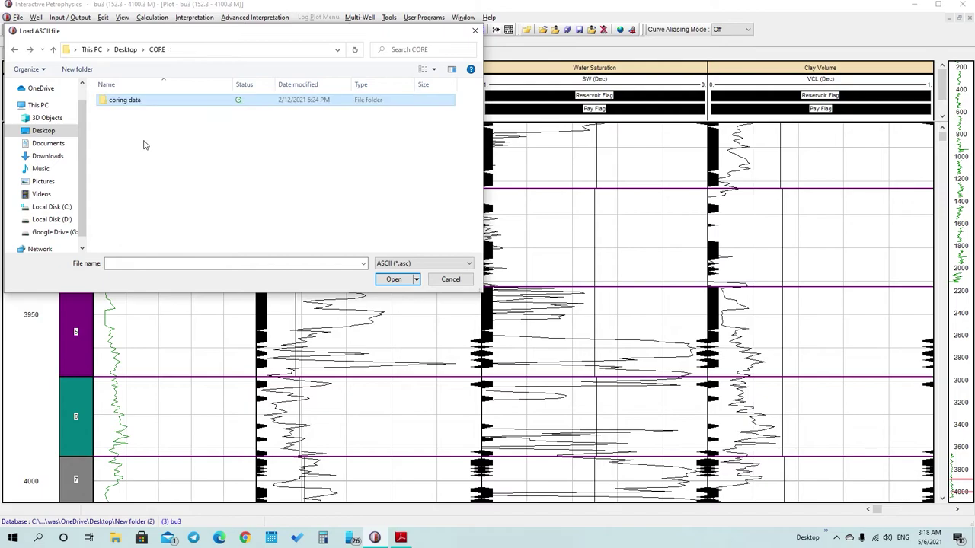
{"action": "left_click", "coordinate": [399, 263]}
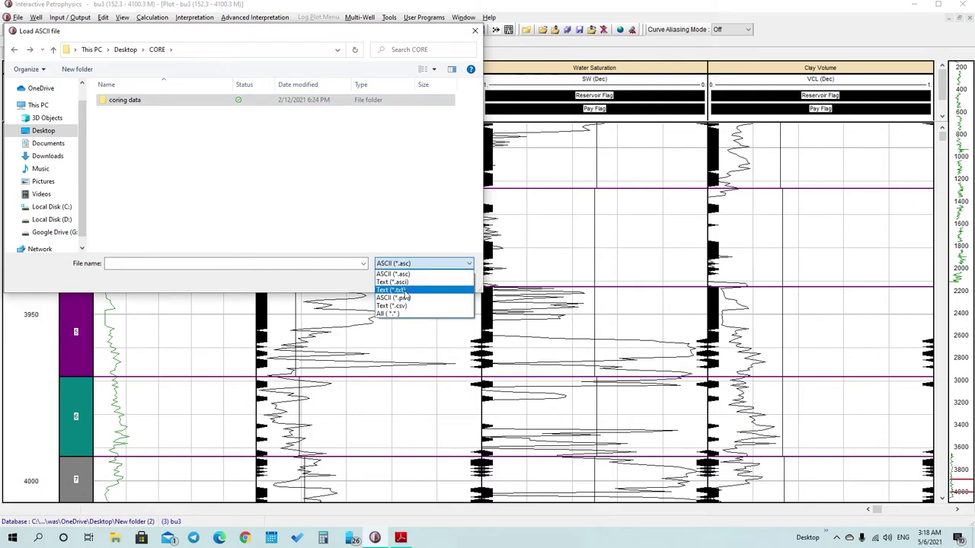
{"action": "left_click", "coordinate": [403, 290]}
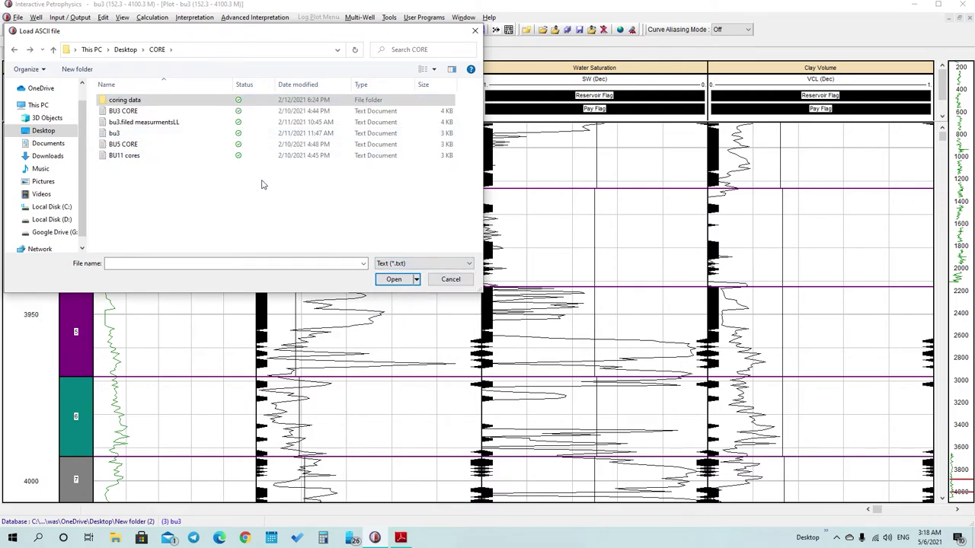
{"action": "double_click", "coordinate": [175, 102]}
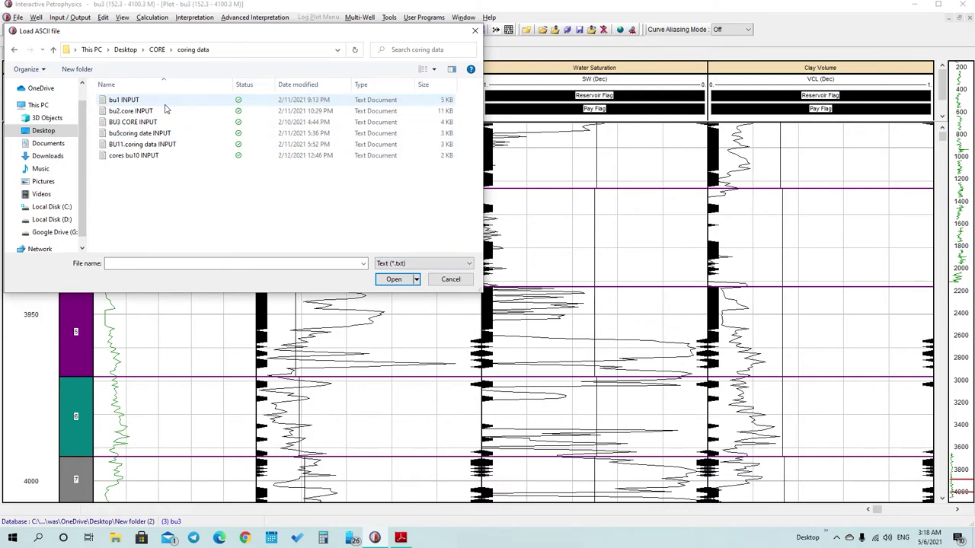
{"action": "double_click", "coordinate": [153, 100]}
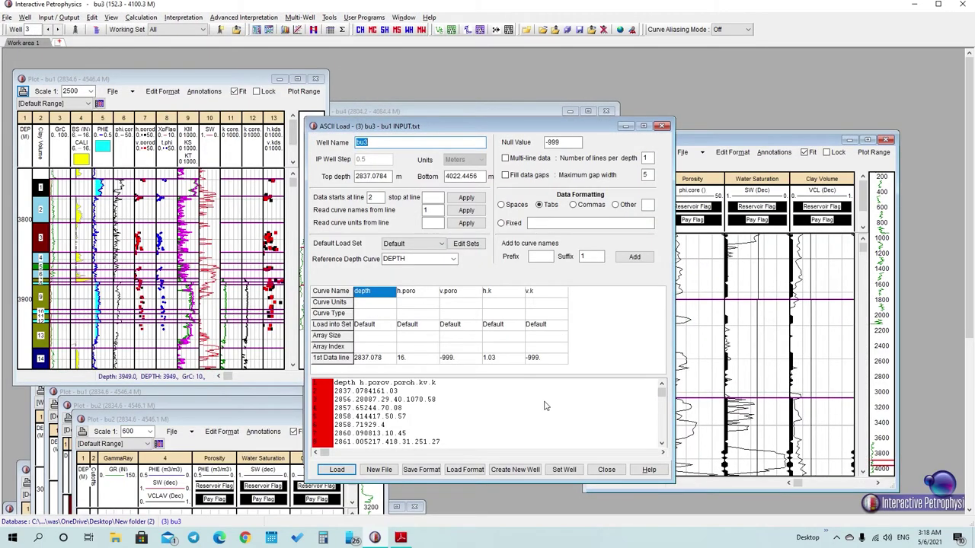
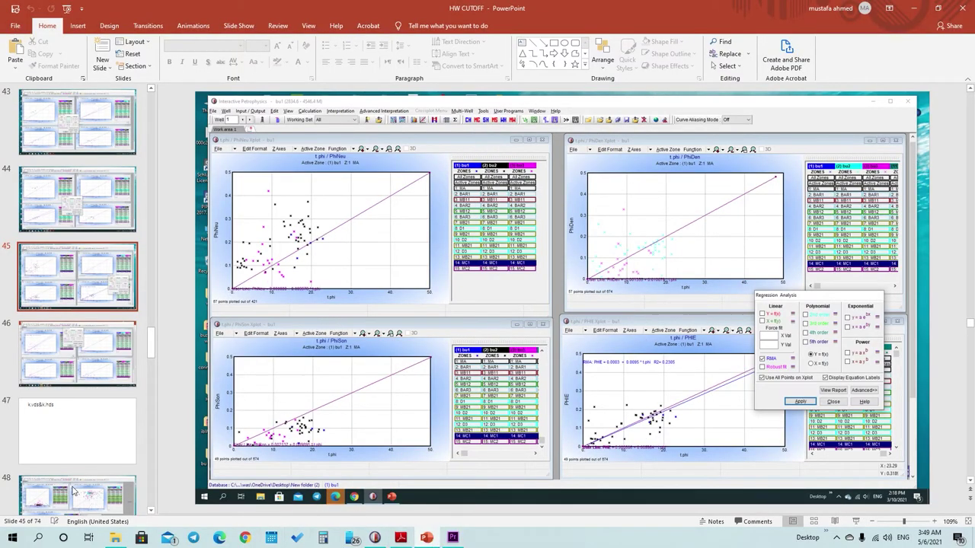
Step: Look through the porosity crossplot regression slides 43 to 46 of the HW CUTOFF presentation in PowerPoint
{"action": "left_click", "coordinate": [116, 538]}
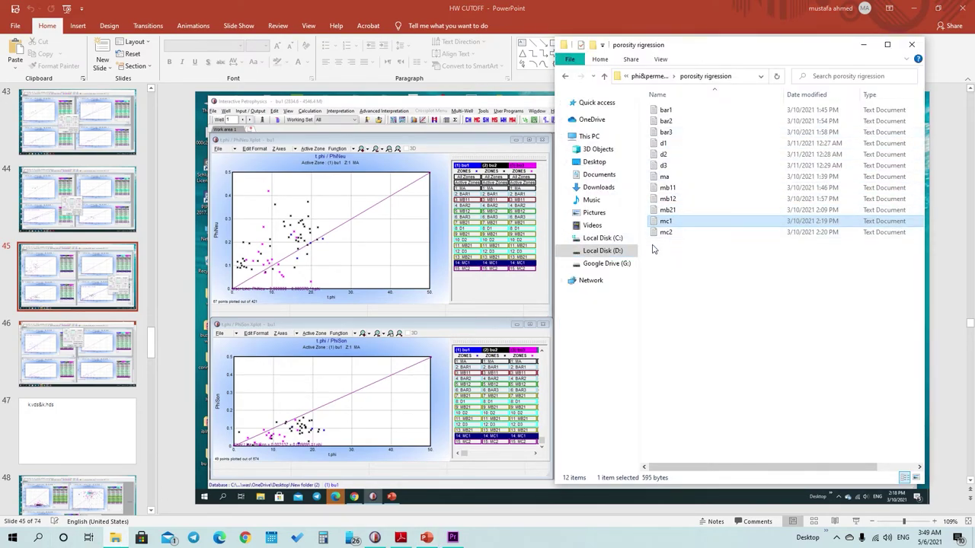
{"action": "left_click", "coordinate": [494, 276]}
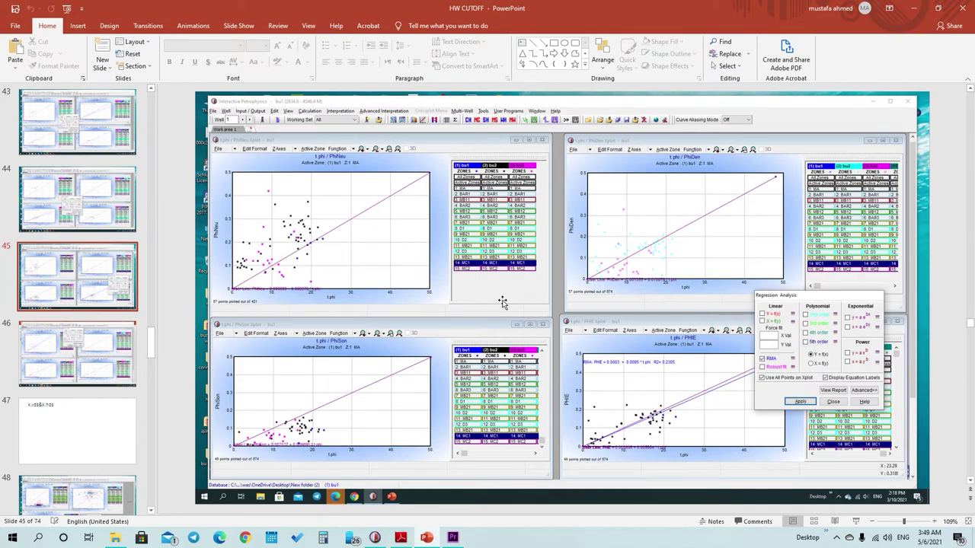
{"action": "scroll", "coordinate": [502, 302], "scroll_direction": "up", "scroll_amount": 1}
{"action": "scroll", "coordinate": [501, 303], "scroll_direction": "up", "scroll_amount": 1}
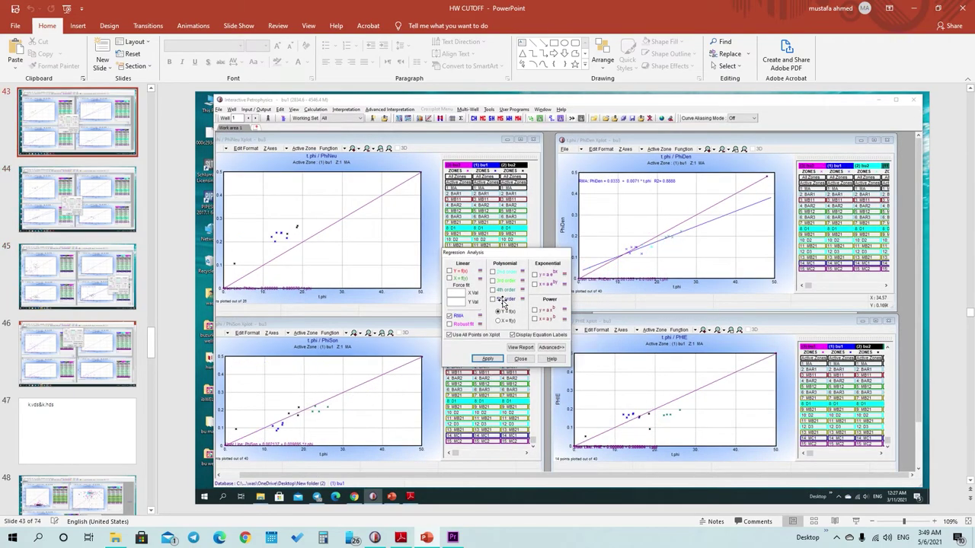
{"action": "scroll", "coordinate": [502, 302], "scroll_direction": "down", "scroll_amount": 3}
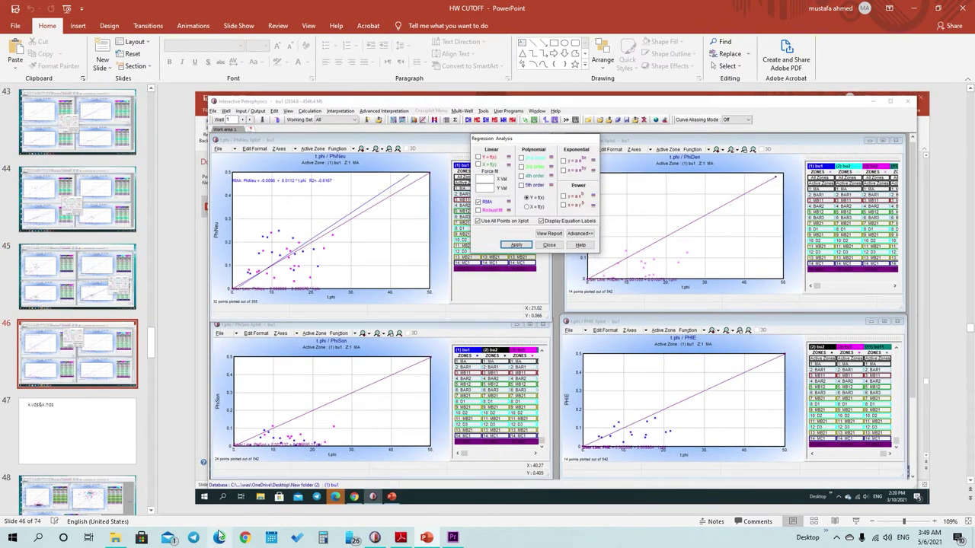
Step: Switch to File Explorer and open the mc2 regression report from the porosity rigression folder
{"action": "left_click", "coordinate": [126, 540]}
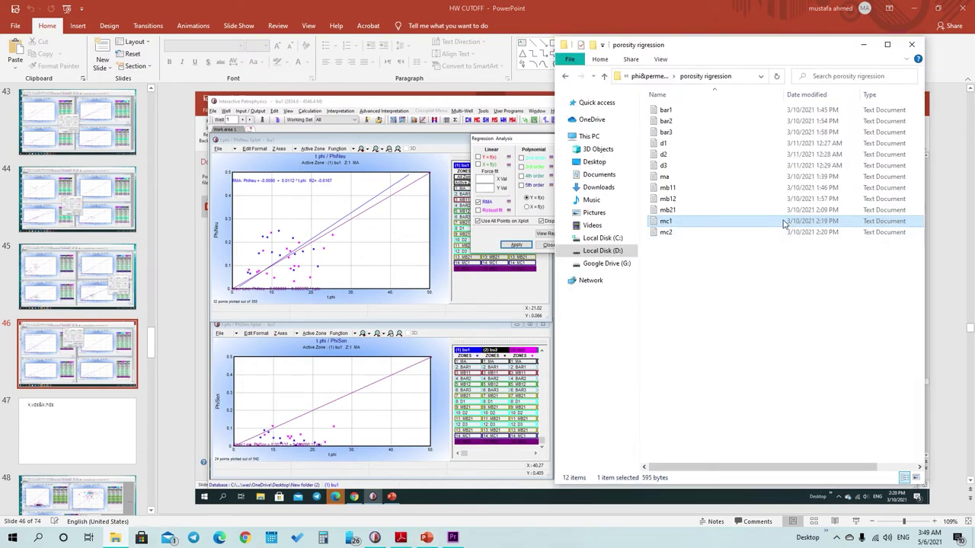
{"action": "left_click", "coordinate": [688, 211]}
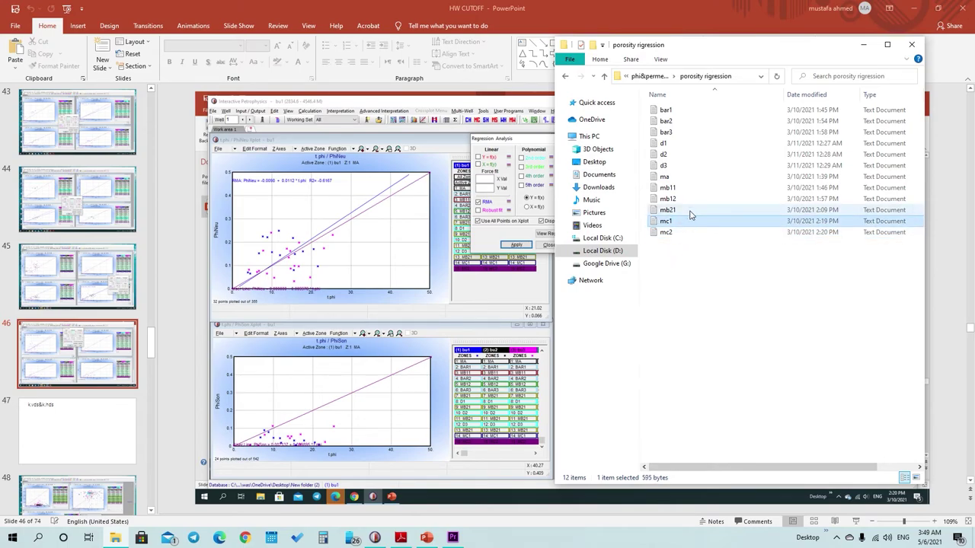
{"action": "left_click", "coordinate": [689, 188]}
{"action": "left_click", "coordinate": [689, 176]}
{"action": "left_click", "coordinate": [690, 165]}
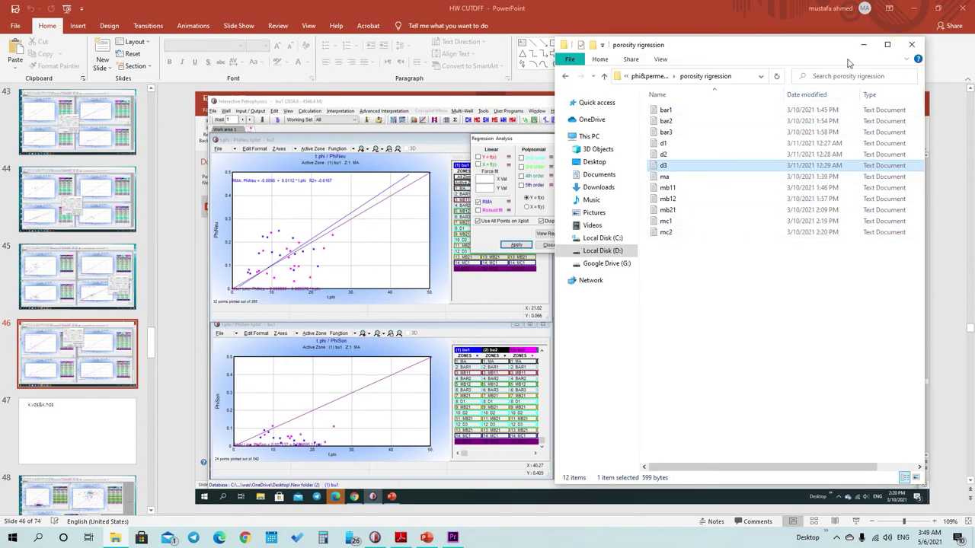
{"action": "double_click", "coordinate": [711, 232]}
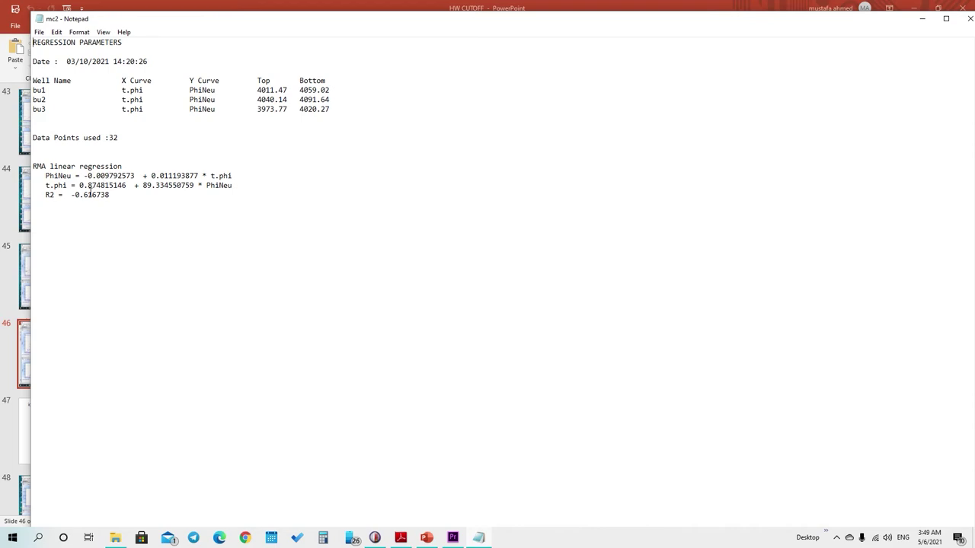
Step: Replace the right-hand side of the t.phi equation in the mc2 report with the clipboard value 3844.74707
{"action": "left_click_drag", "start_coordinate": [80, 187], "coordinate": [238, 189]}
{"action": "right_click", "coordinate": [221, 191]}
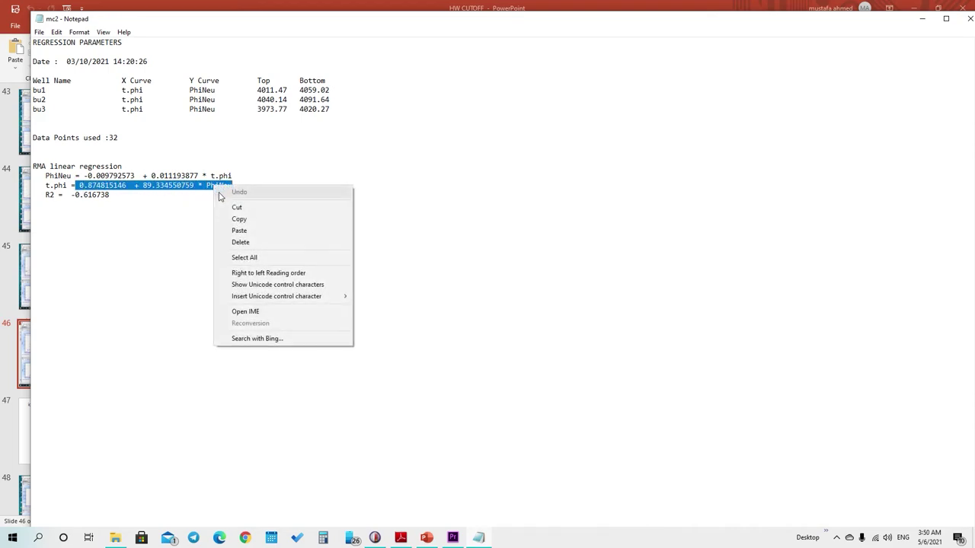
{"action": "left_click", "coordinate": [241, 230]}
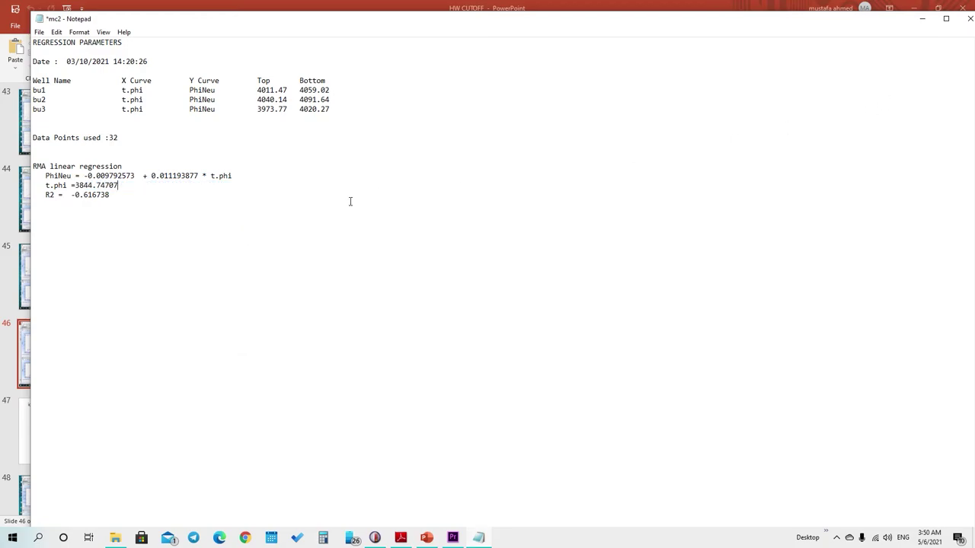
Step: Undo the replacement of the t.phi equation's right-hand side in the mc2 report
{"action": "key", "text": "alt"}
{"action": "key", "text": "alt"}
{"action": "key", "text": "ctrl+z"}
{"action": "left_click", "coordinate": [248, 208]}
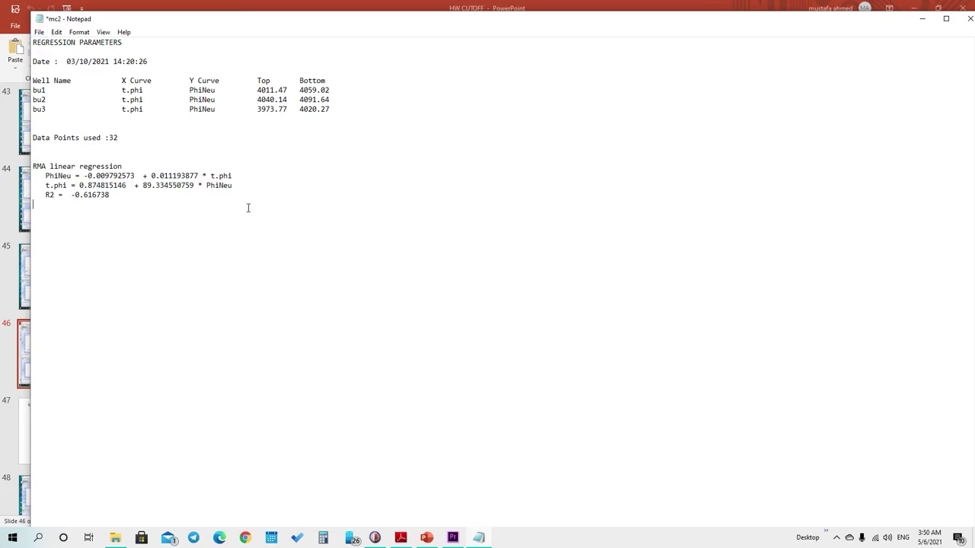
Step: Copy the expression 0.874815146 + 89.334550759 * PhiNeu from the t.phi equation and close the mc2 report without saving
{"action": "left_click_drag", "start_coordinate": [232, 192], "coordinate": [91, 195]}
{"action": "right_click", "coordinate": [97, 184]}
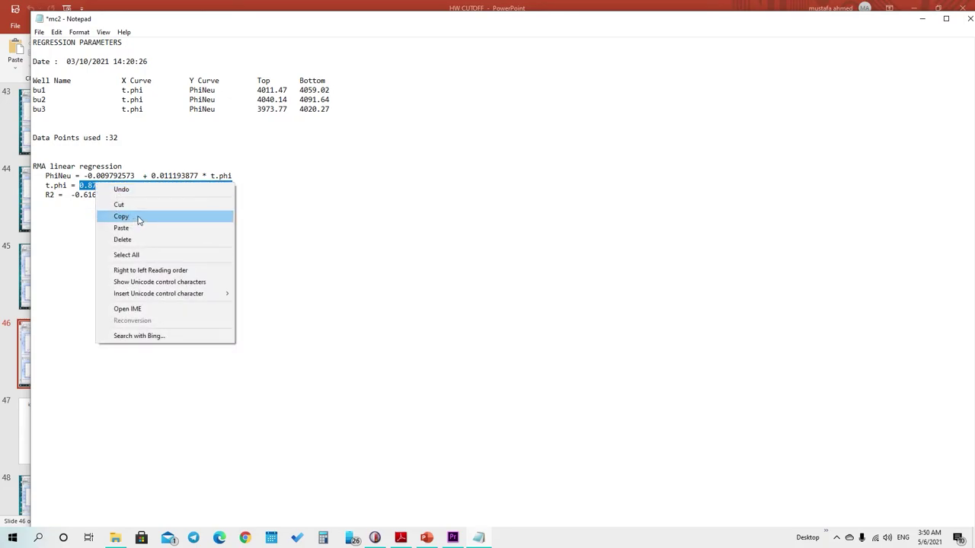
{"action": "left_click", "coordinate": [140, 220]}
{"action": "left_click", "coordinate": [969, 18]}
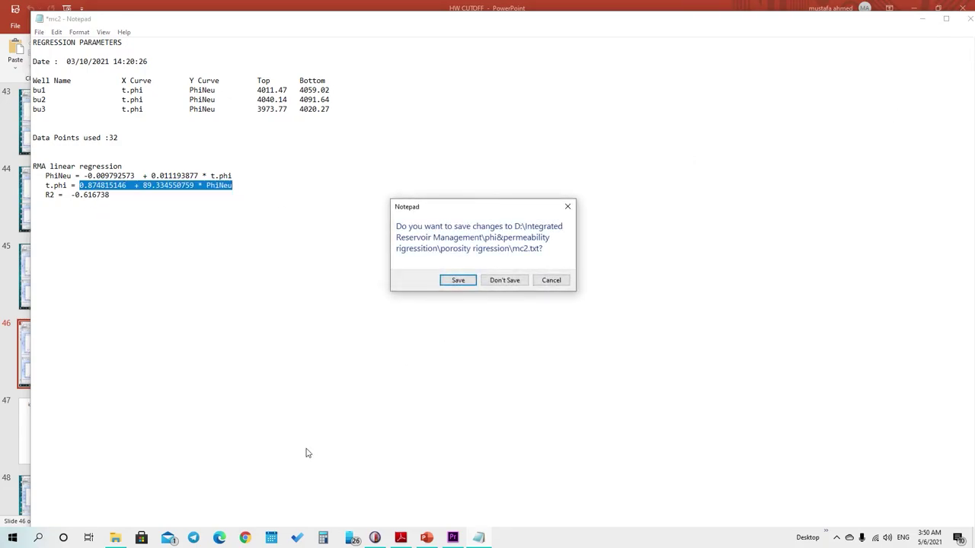
{"action": "left_click", "coordinate": [500, 284]}
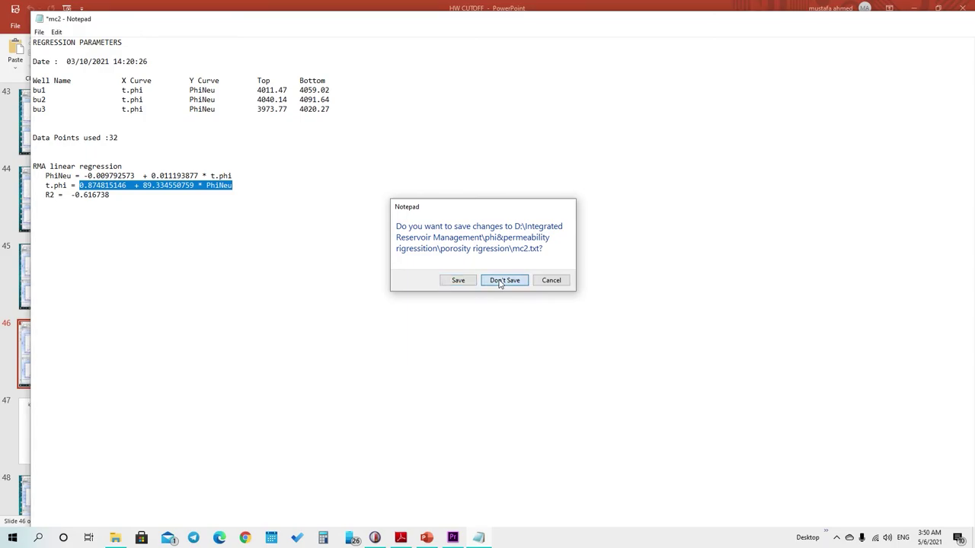
Step: Switch to Interactive Petrophysics and replace the bu1 user-defined formula with the copied expression 0.874815146 + 89.334550759 * PhiNeu
{"action": "left_click", "coordinate": [375, 538]}
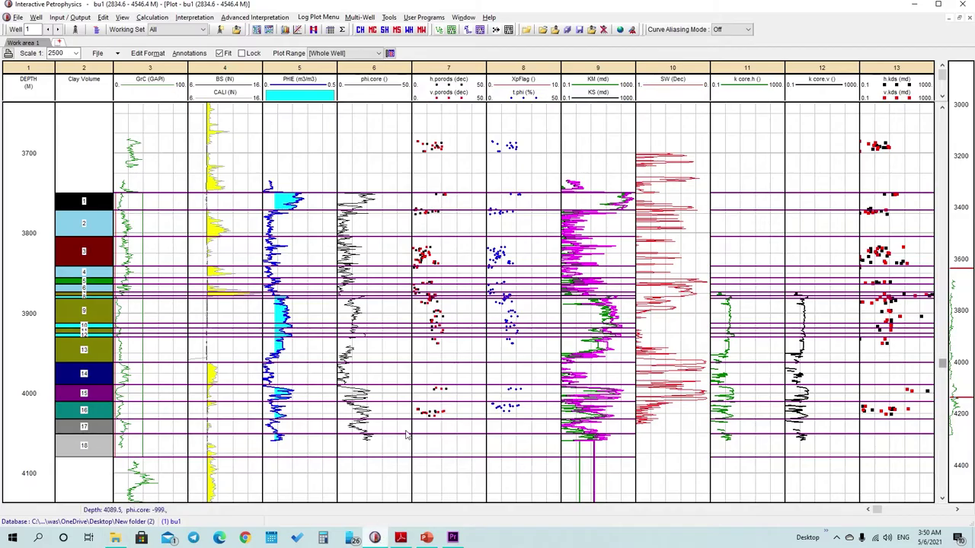
{"action": "left_click", "coordinate": [152, 21]}
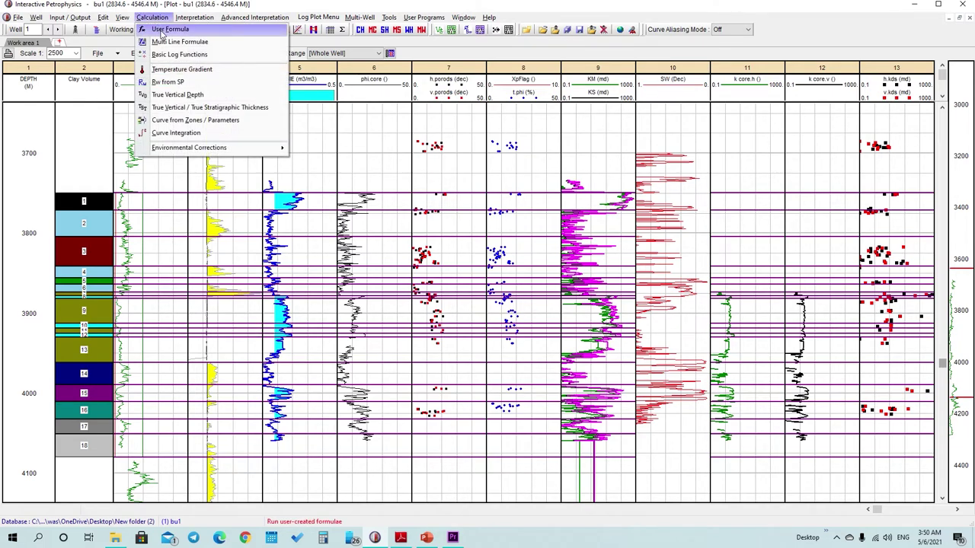
{"action": "left_click", "coordinate": [161, 30]}
{"action": "left_click", "coordinate": [182, 129]}
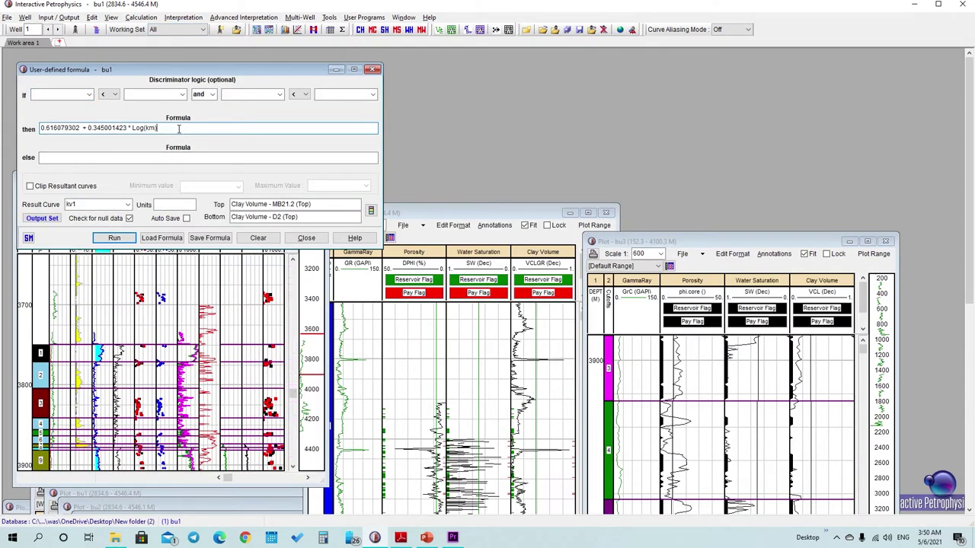
{"action": "left_click_drag", "start_coordinate": [179, 129], "coordinate": [38, 139]}
{"action": "right_click", "coordinate": [54, 132]}
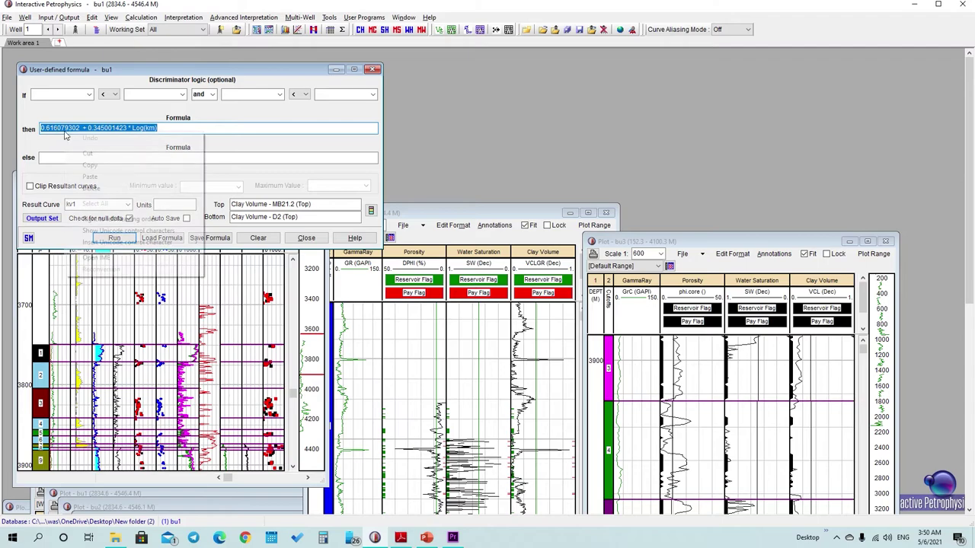
{"action": "left_click", "coordinate": [118, 173]}
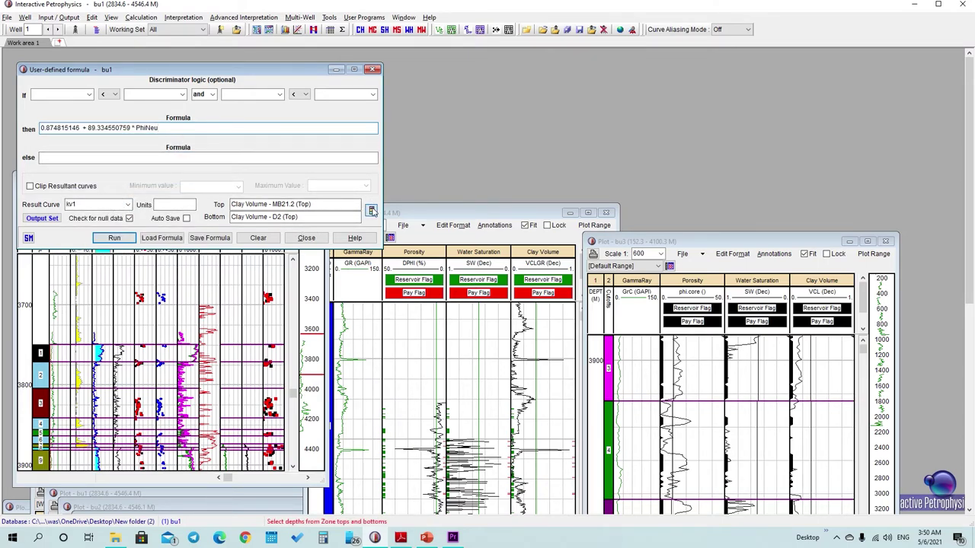
Step: Limit the formula to the Clay Volume interval from MC2 (Top) to MC2 (Bottom), run it, and close the formula window
{"action": "left_click", "coordinate": [371, 210]}
{"action": "left_click", "coordinate": [243, 115]}
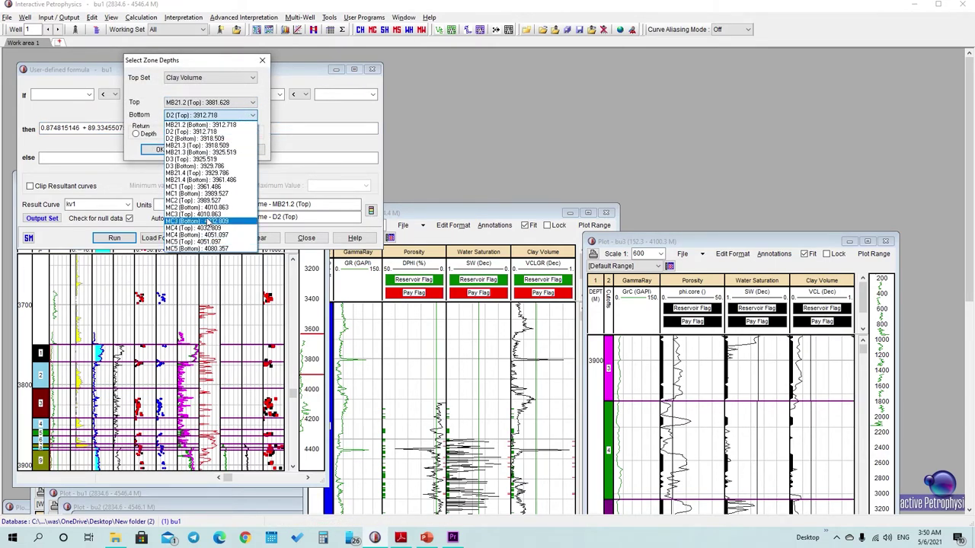
{"action": "left_click", "coordinate": [211, 208]}
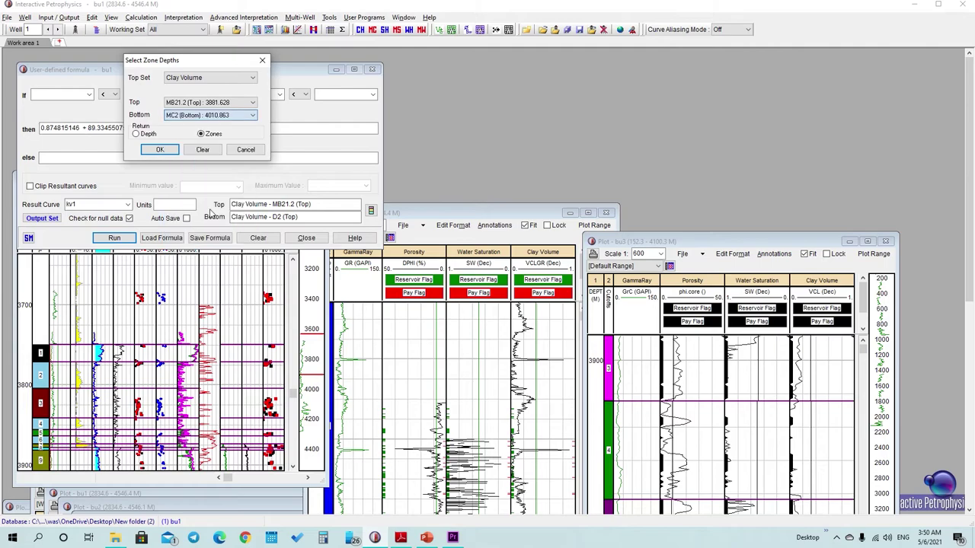
{"action": "left_click", "coordinate": [246, 105]}
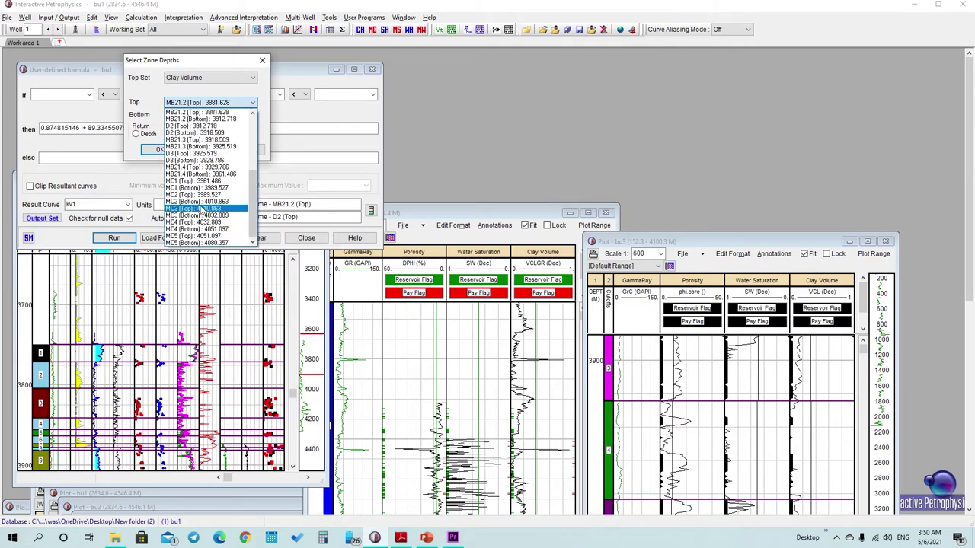
{"action": "left_click", "coordinate": [204, 195]}
{"action": "left_click", "coordinate": [160, 149]}
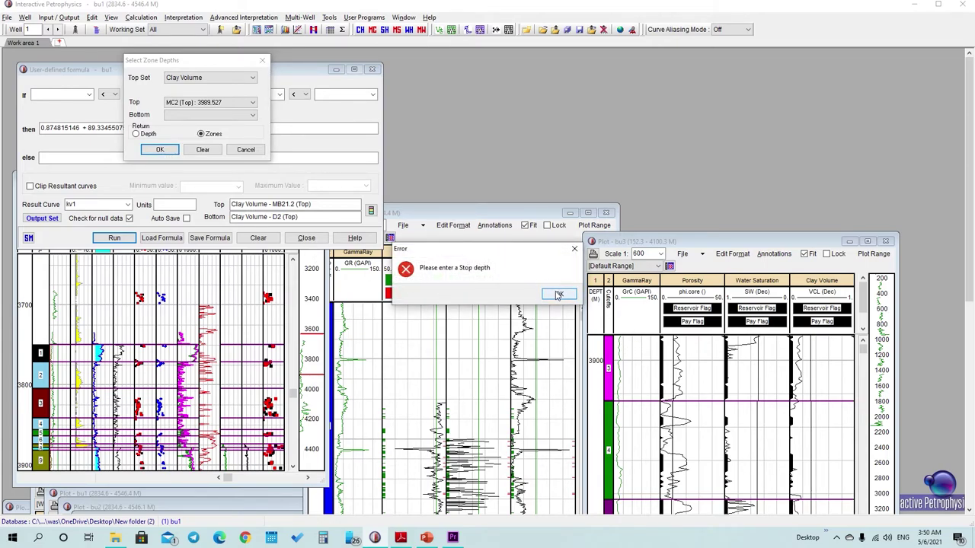
{"action": "left_click", "coordinate": [558, 294]}
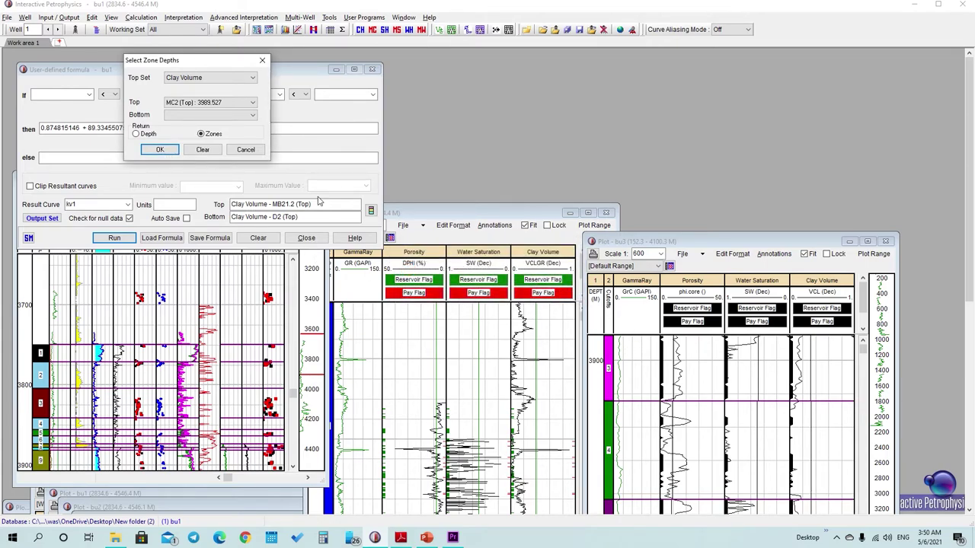
{"action": "left_click", "coordinate": [210, 115]}
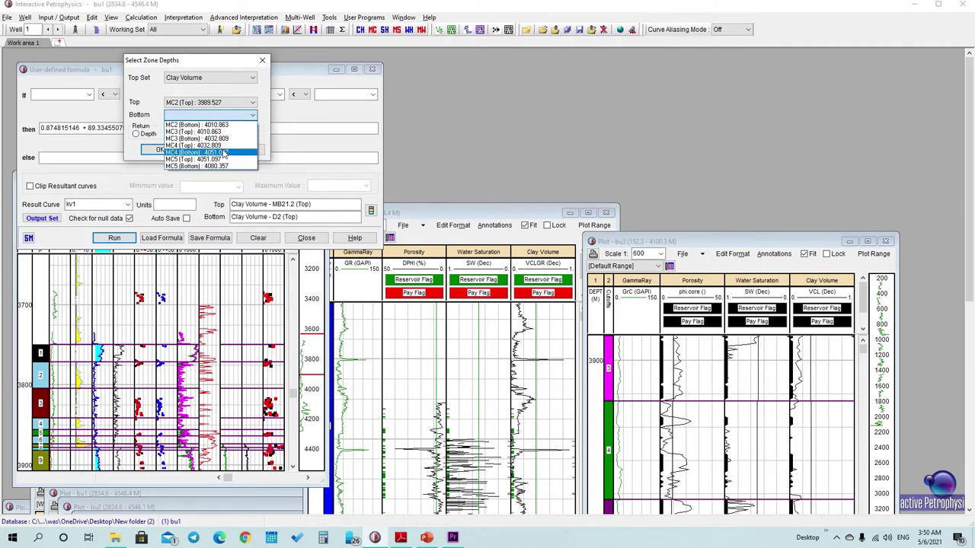
{"action": "left_click", "coordinate": [226, 125]}
{"action": "left_click", "coordinate": [160, 149]}
{"action": "left_click", "coordinate": [114, 238]}
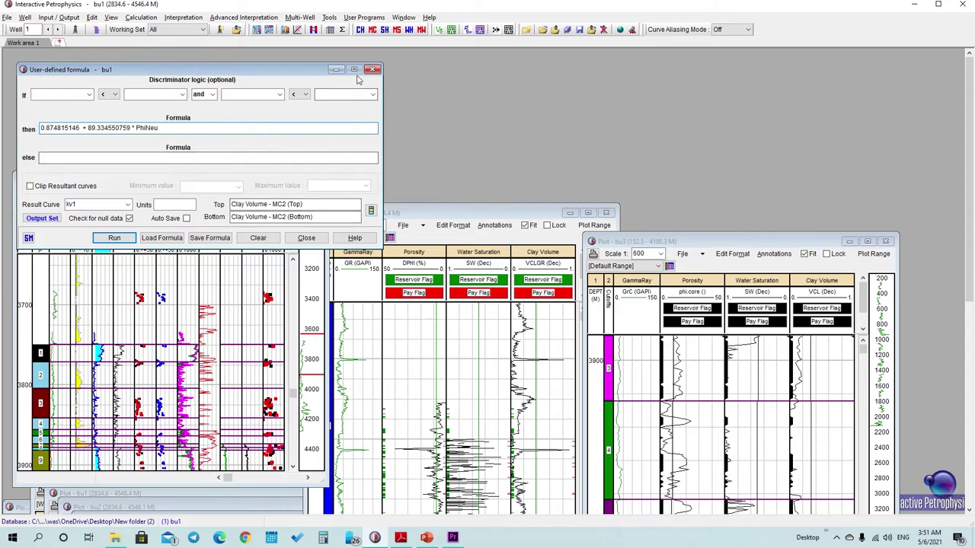
{"action": "left_click", "coordinate": [372, 70]}
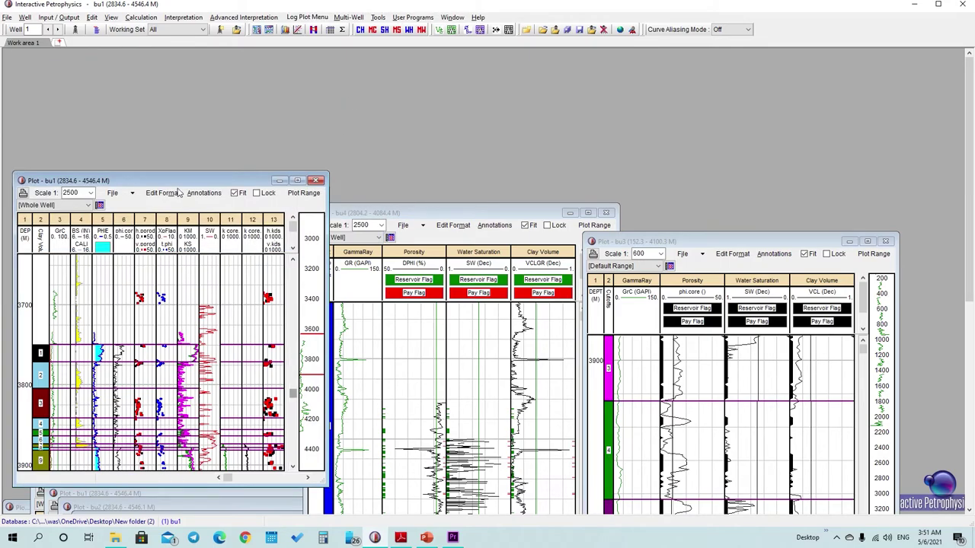
Step: Maximize the bu1 log plot and run Cutoff and Summation with the PHIE, SW and VCL input curves, initializing the cutoff plot
{"action": "left_click_drag", "start_coordinate": [197, 186], "coordinate": [269, 173]}
{"action": "left_click", "coordinate": [380, 166]}
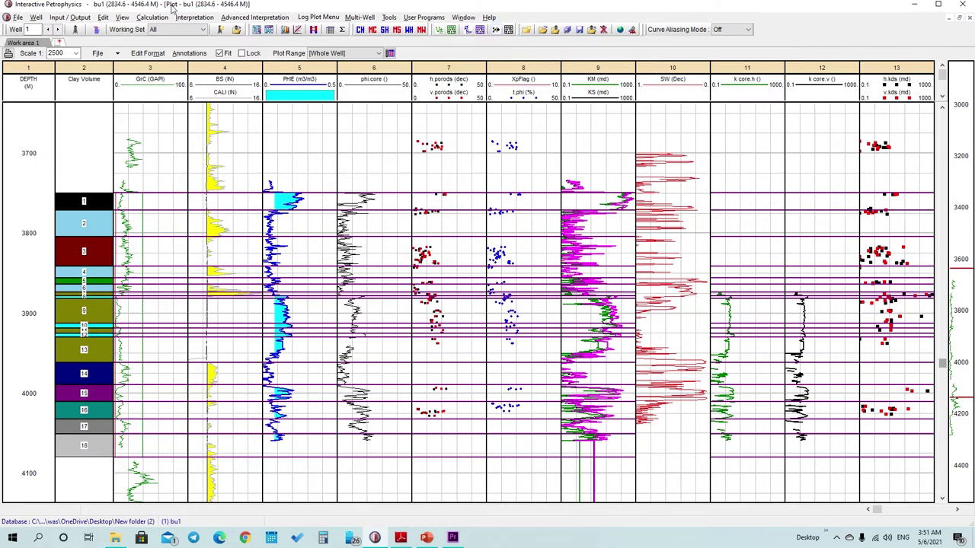
{"action": "left_click", "coordinate": [190, 18]}
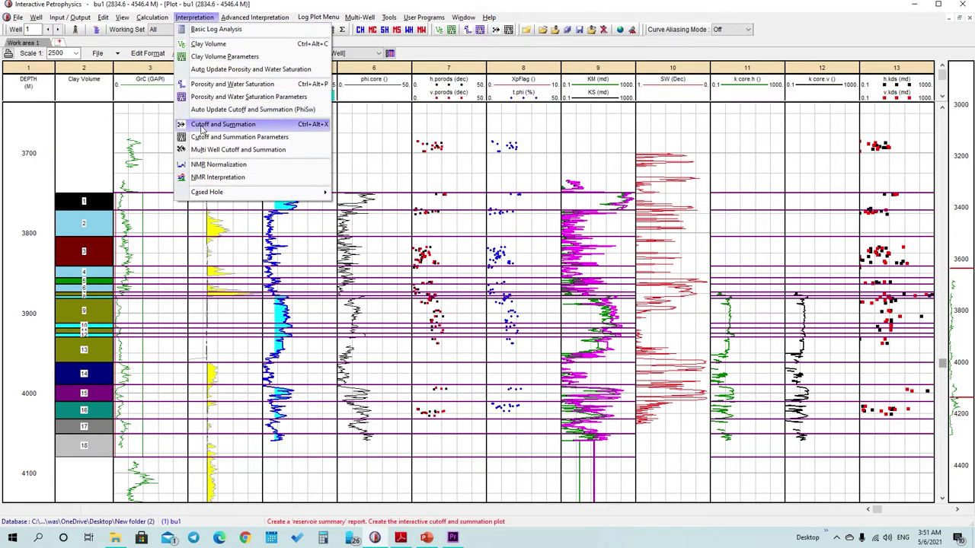
{"action": "left_click", "coordinate": [256, 133]}
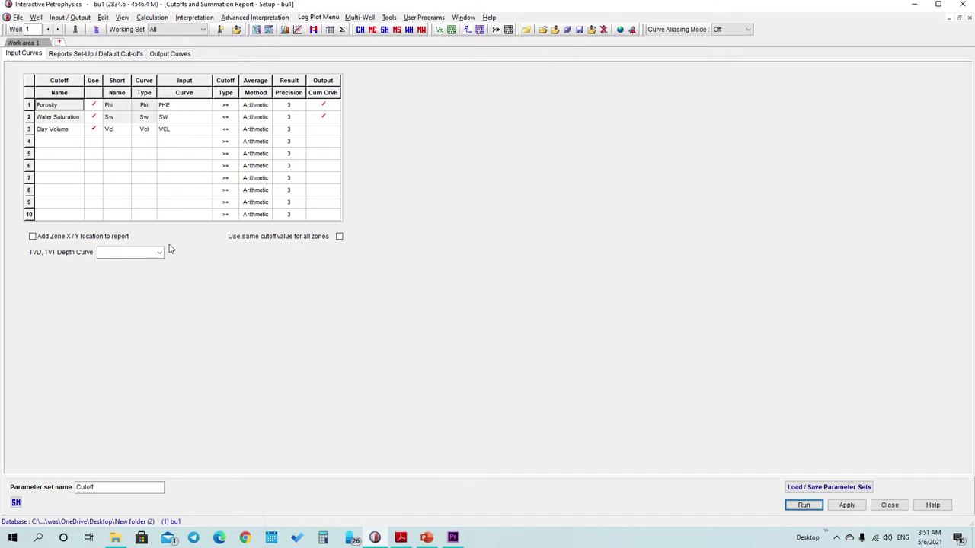
{"action": "left_click", "coordinate": [807, 507]}
{"action": "left_click", "coordinate": [521, 299]}
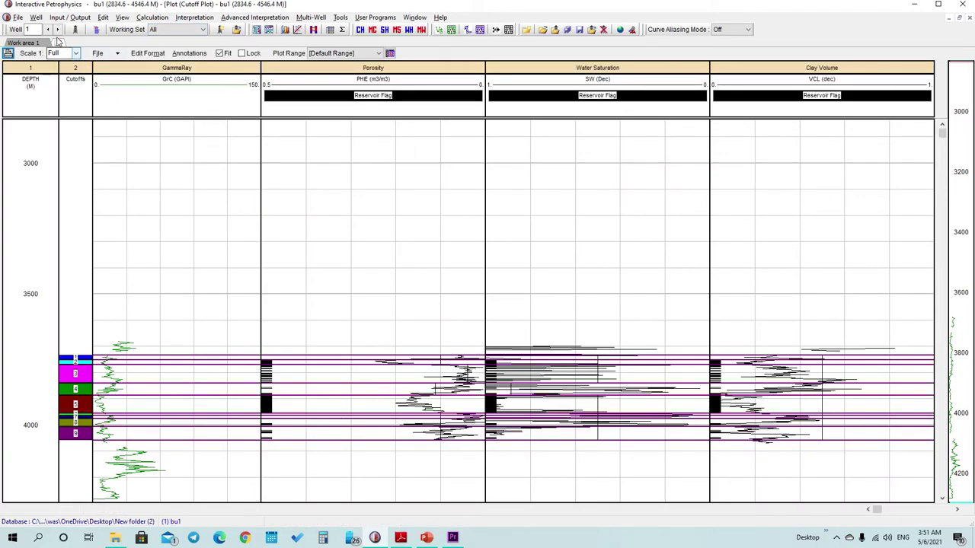
Step: Set the cutoff plot scale to 2500, shift the clay volume cutoff line in zone 3, and close the plot
{"action": "left_click", "coordinate": [76, 53]}
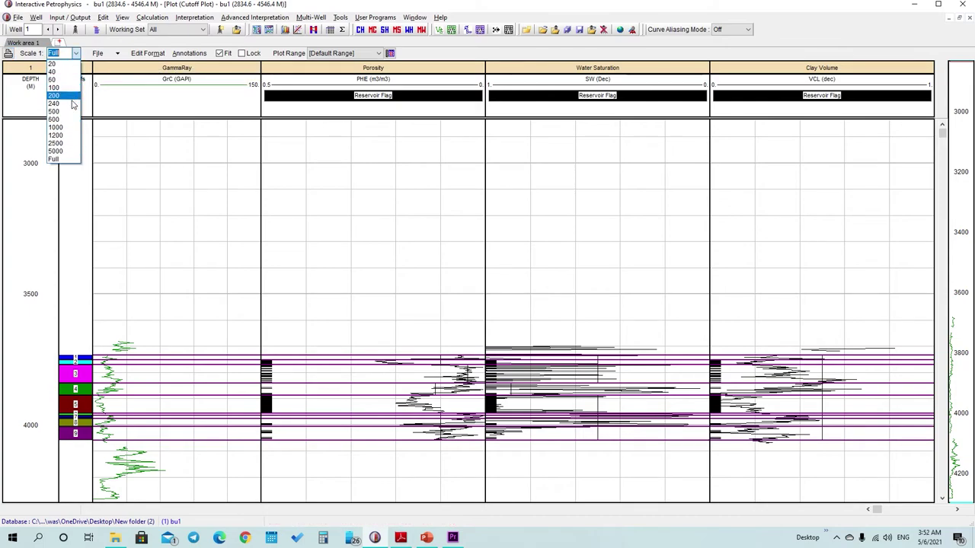
{"action": "left_click", "coordinate": [70, 143]}
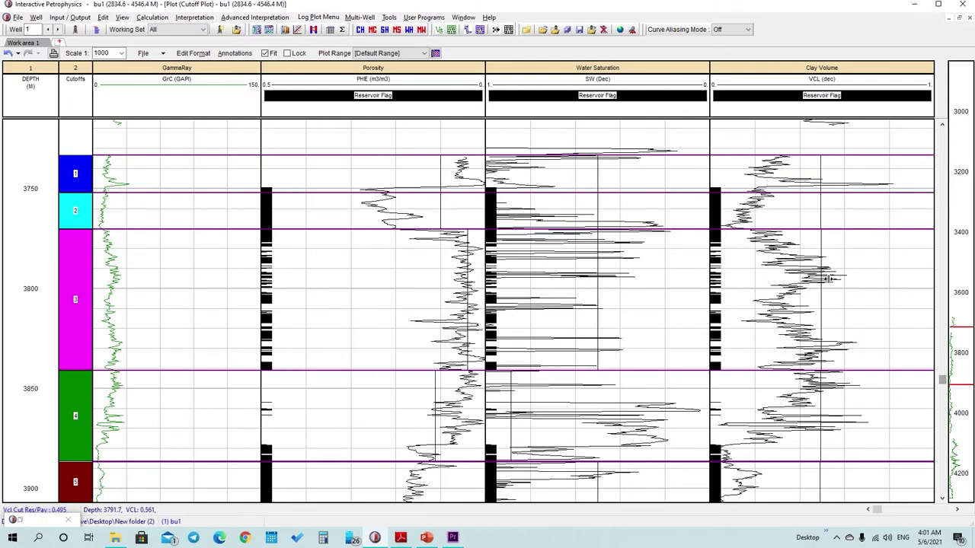
{"action": "left_click_drag", "start_coordinate": [821, 280], "coordinate": [830, 315]}
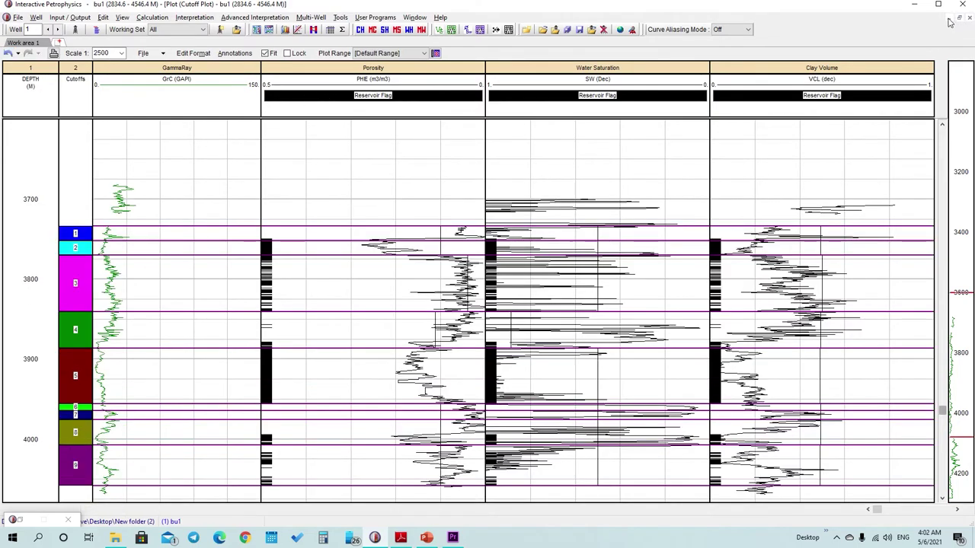
{"action": "left_click", "coordinate": [968, 17]}
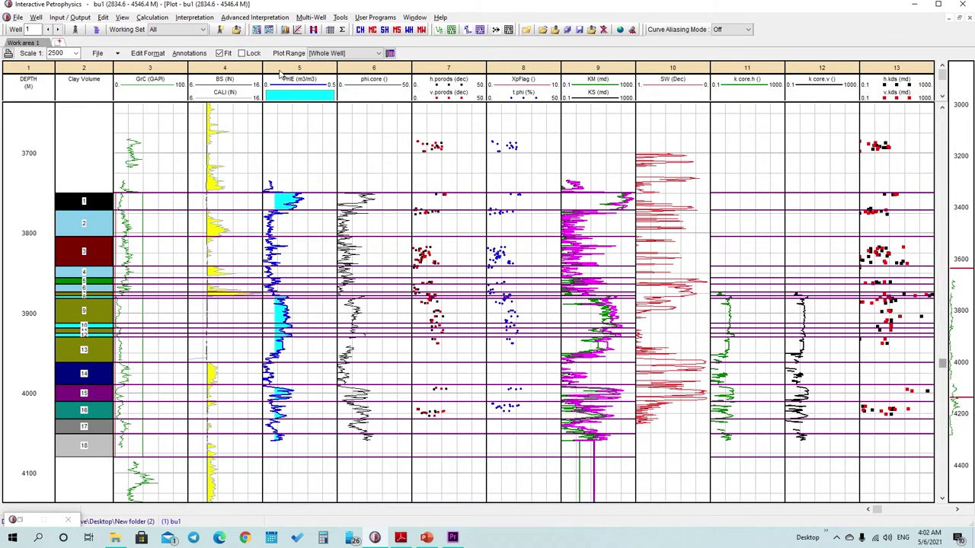
Step: Reopen the Cutoff and Summation setup, set the Porosity input curve to phi.core, and apply it with the cutoff plot initialized
{"action": "left_click", "coordinate": [496, 29]}
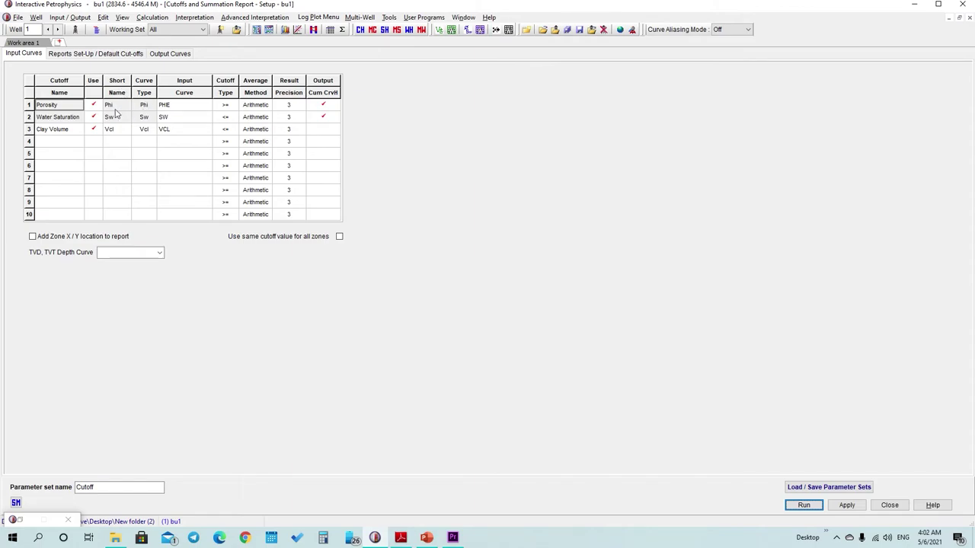
{"action": "left_click", "coordinate": [116, 107]}
{"action": "left_click", "coordinate": [144, 106]}
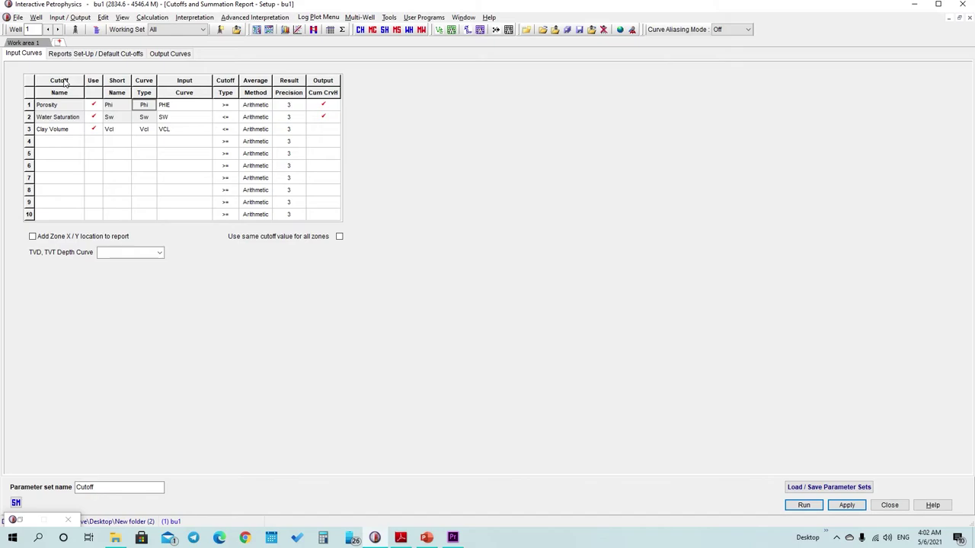
{"action": "left_click", "coordinate": [181, 106]}
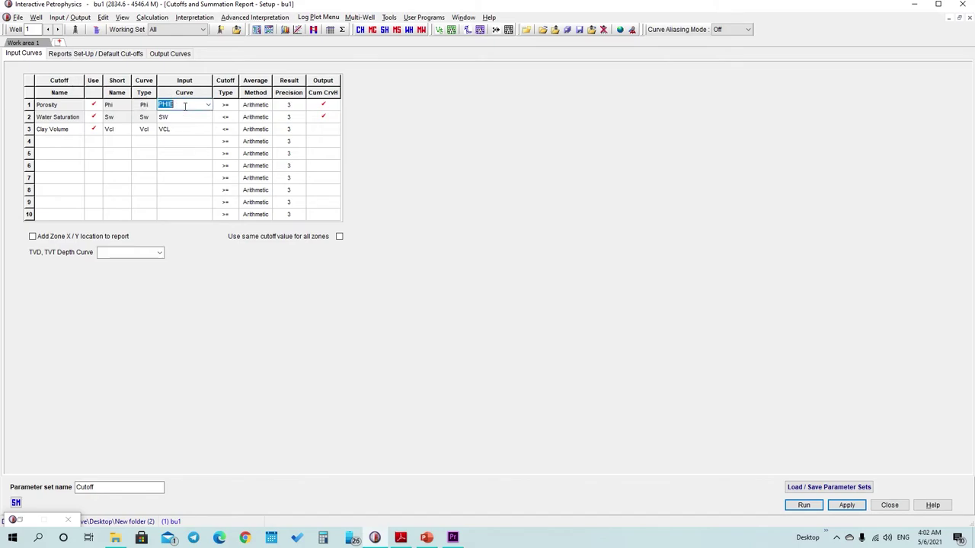
{"action": "left_click", "coordinate": [208, 106]}
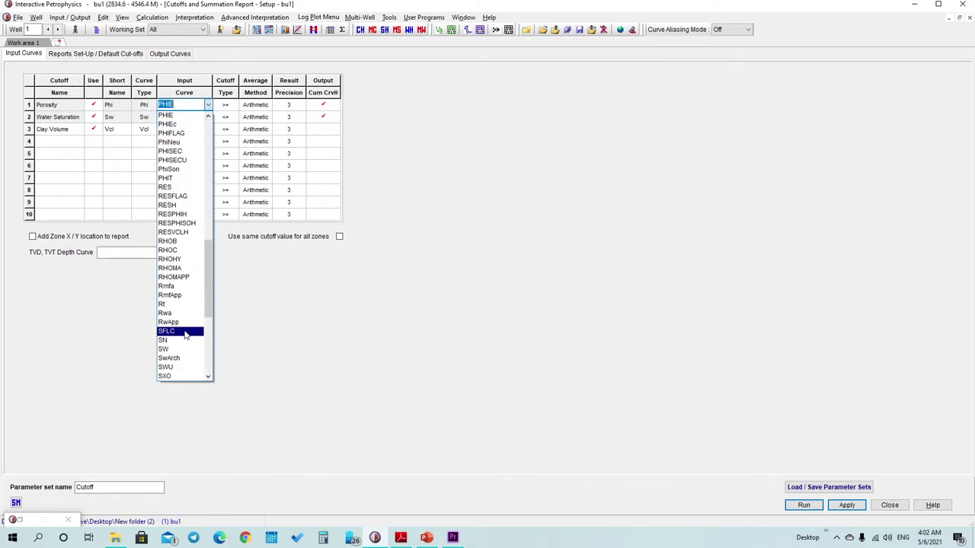
{"action": "scroll", "coordinate": [185, 335], "scroll_direction": "up", "scroll_amount": 1}
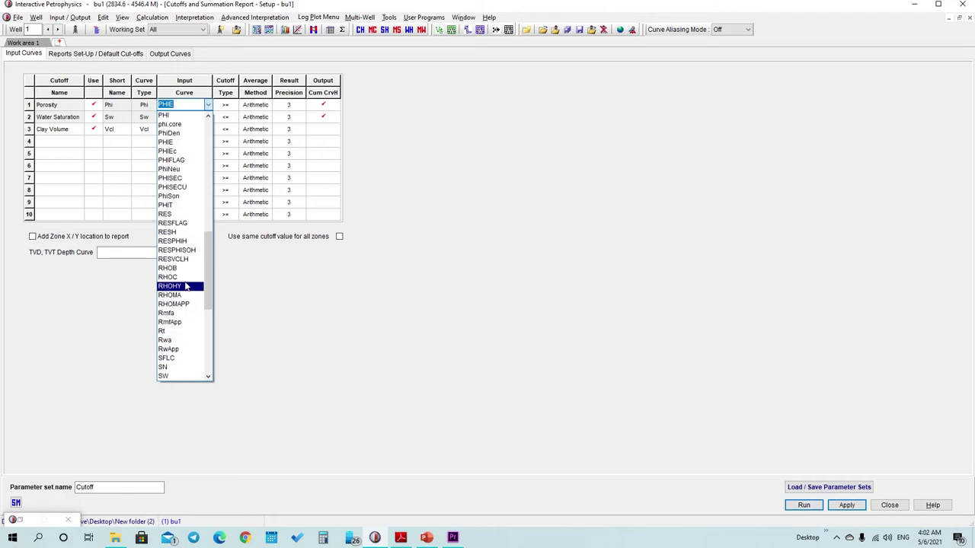
{"action": "scroll", "coordinate": [181, 229], "scroll_direction": "up", "scroll_amount": 5}
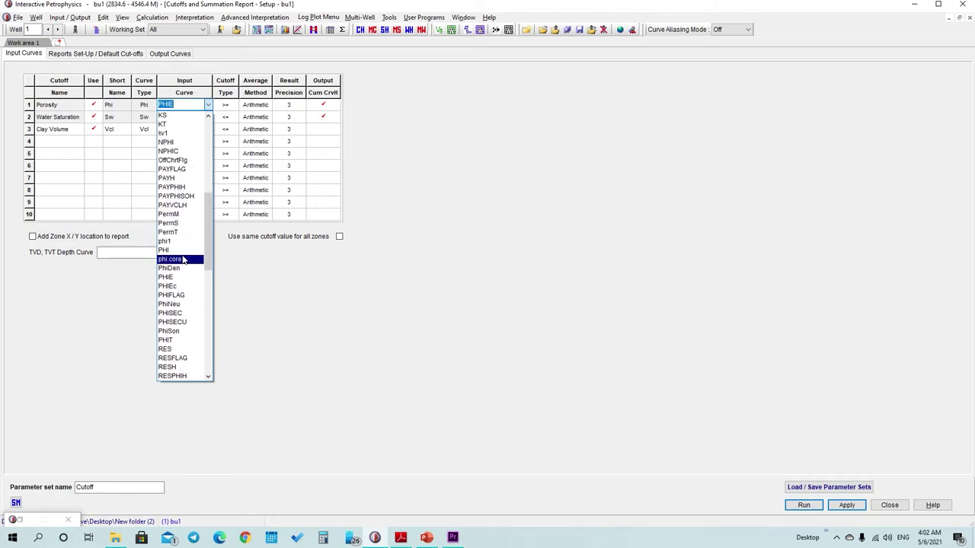
{"action": "left_click", "coordinate": [182, 258]}
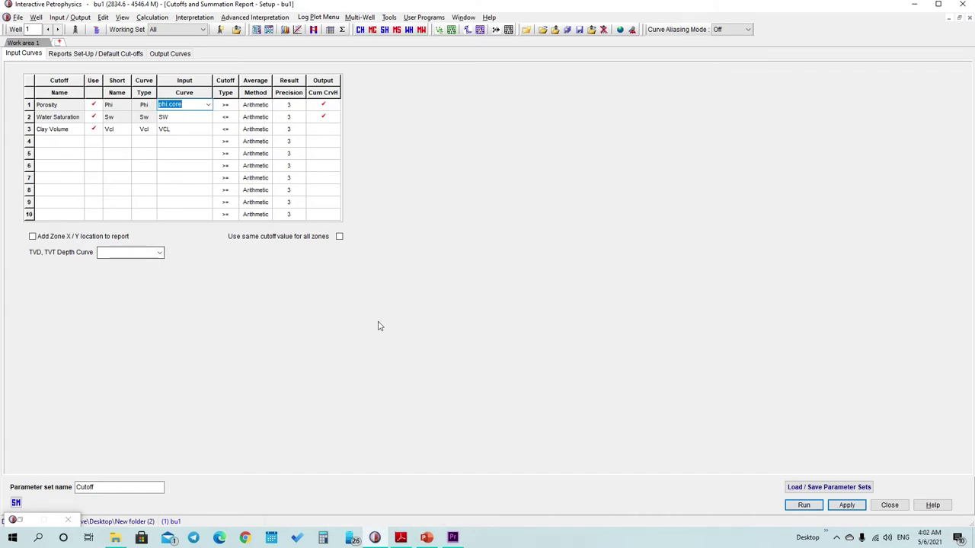
{"action": "left_click", "coordinate": [847, 506]}
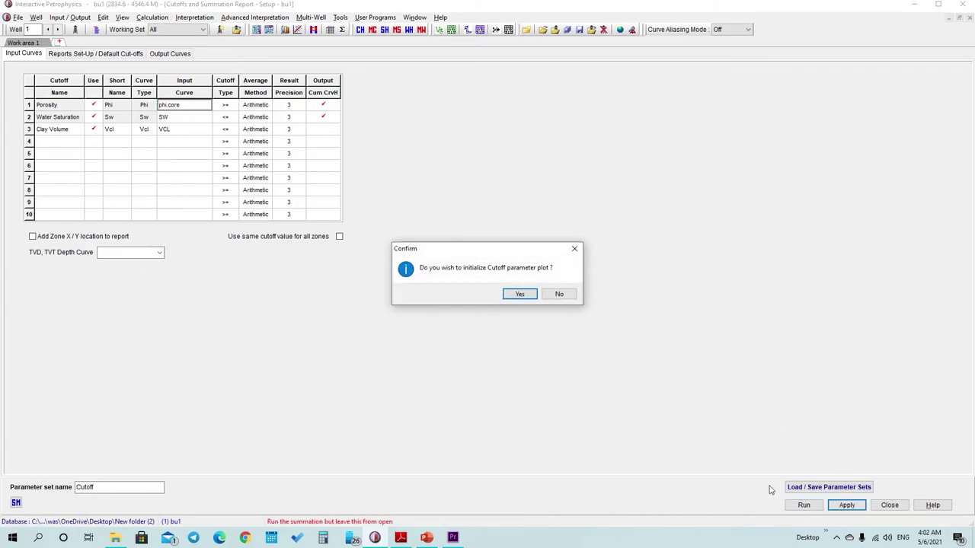
{"action": "left_click", "coordinate": [520, 294]}
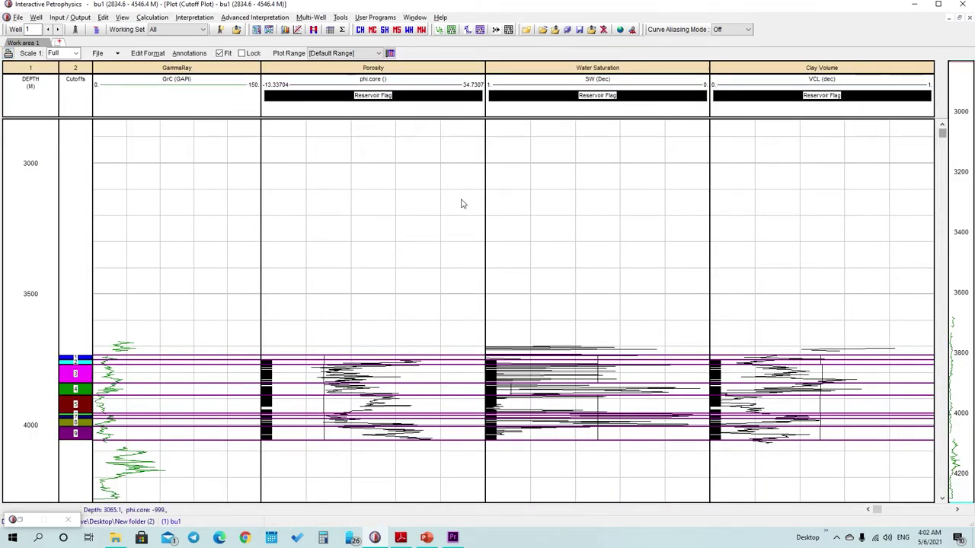
Step: Change the displayed well from bu1 to bu3 to view its cutoff plot
{"action": "left_click", "coordinate": [57, 29]}
{"action": "left_click", "coordinate": [57, 29]}
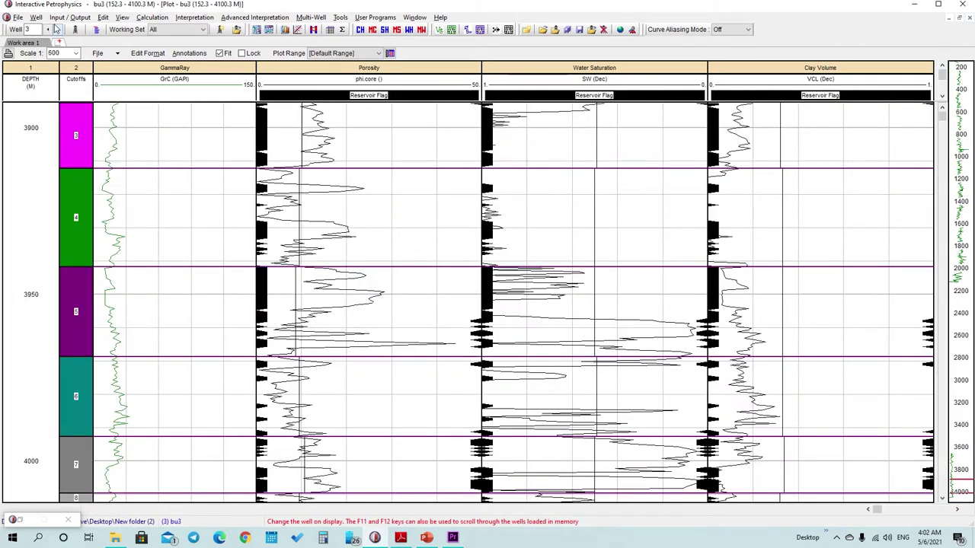
Step: Extend the bu3 plot's header area to show the Pay Flag row, and look over the curves in zones 1 to 5
{"action": "double_click", "coordinate": [405, 128]}
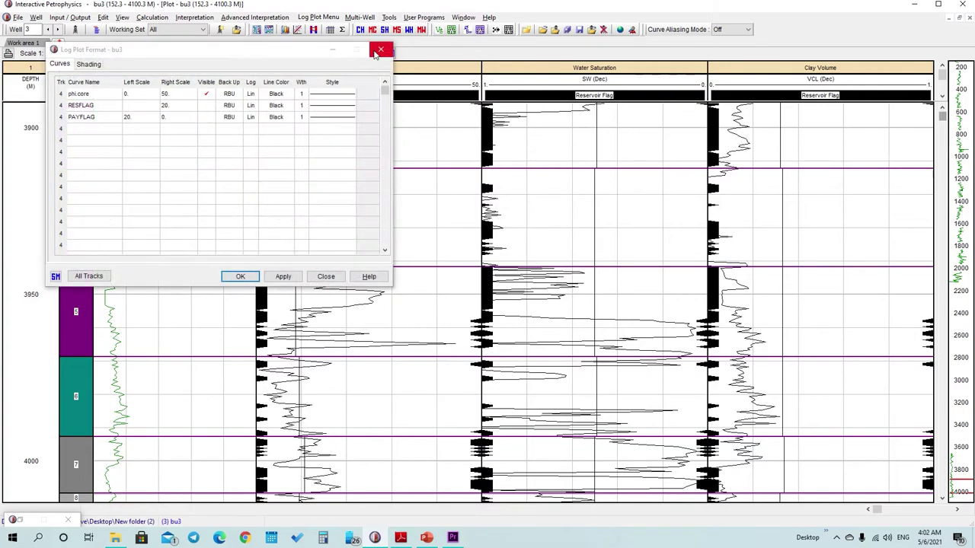
{"action": "key", "text": "Escape"}
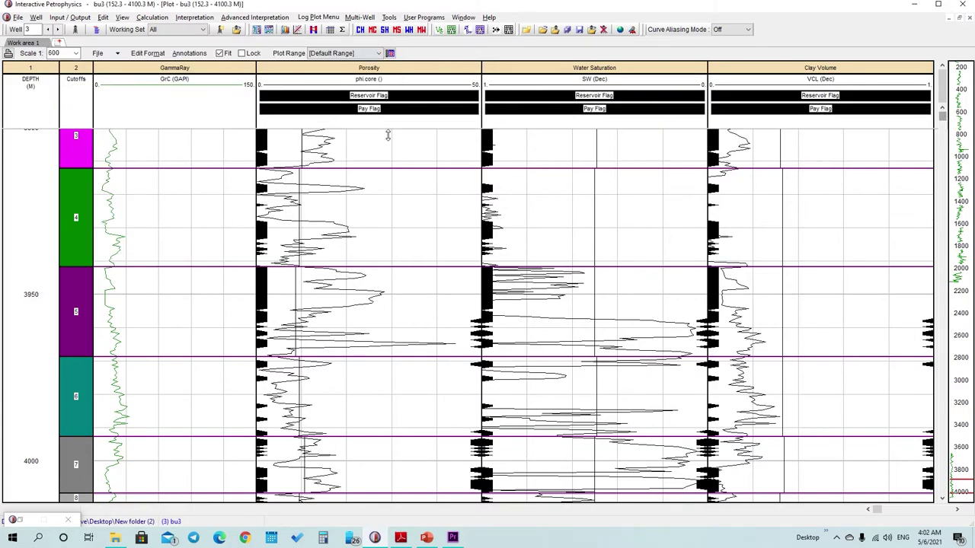
{"action": "scroll", "coordinate": [466, 301], "scroll_direction": "up", "scroll_amount": 3}
{"action": "scroll", "coordinate": [472, 299], "scroll_direction": "up", "scroll_amount": 2}
{"action": "scroll", "coordinate": [462, 285], "scroll_direction": "down", "scroll_amount": 1}
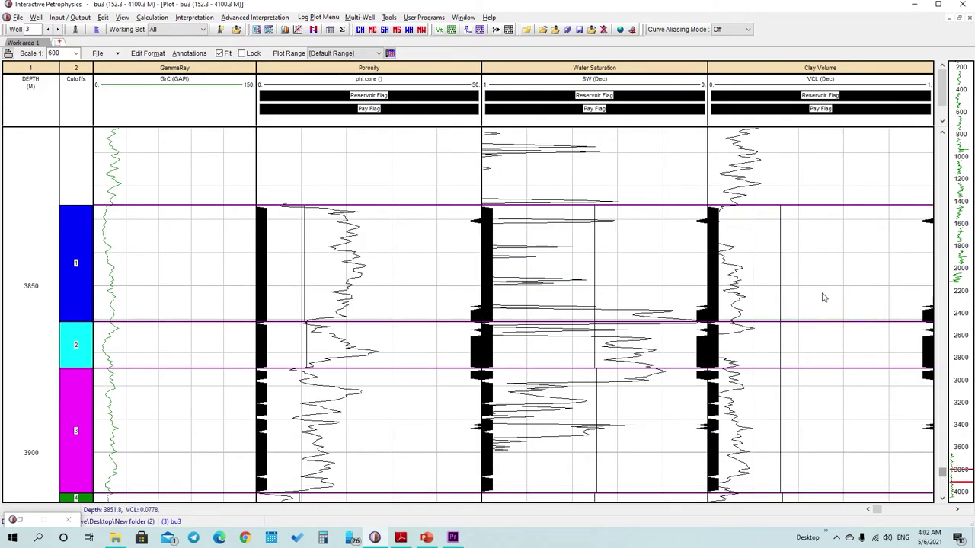
{"action": "scroll", "coordinate": [597, 327], "scroll_direction": "down", "scroll_amount": 2}
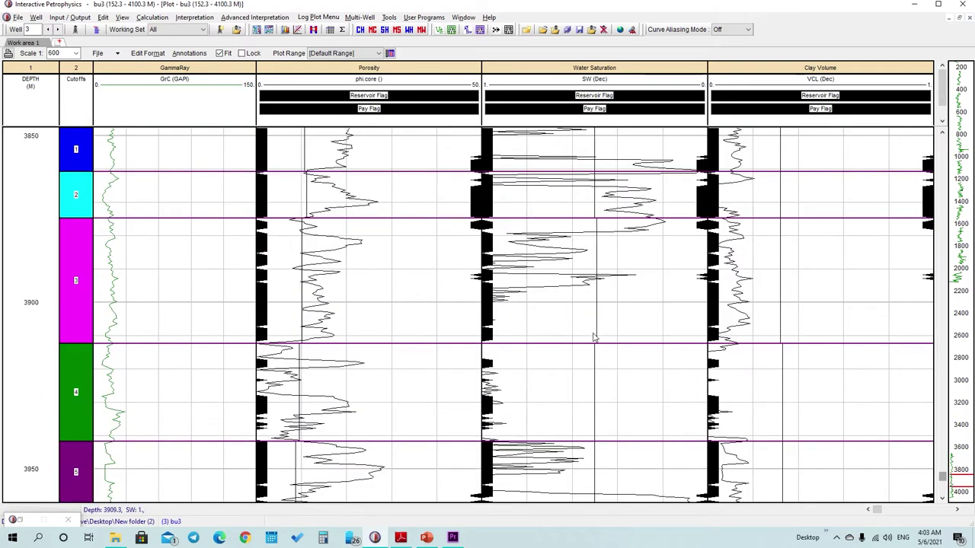
{"action": "scroll", "coordinate": [423, 343], "scroll_direction": "up", "scroll_amount": 2}
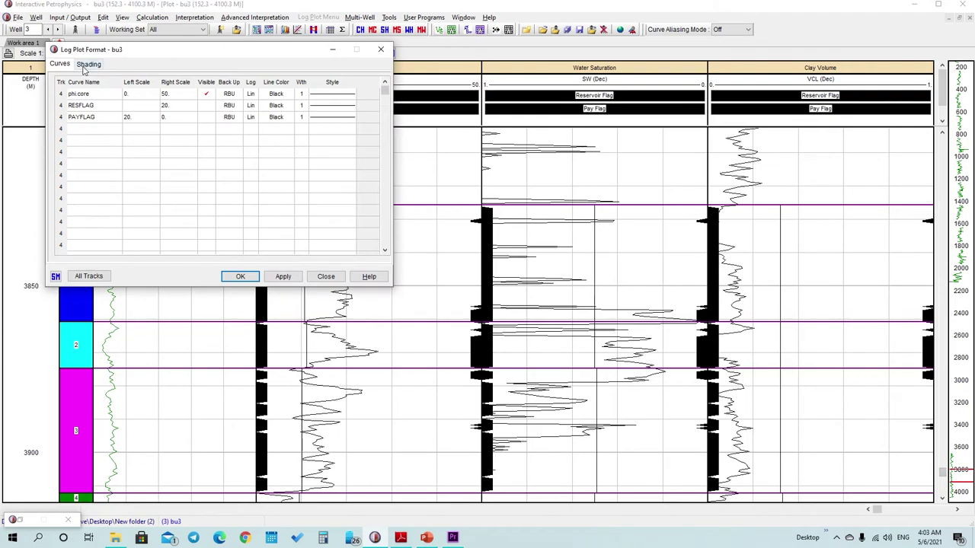
Step: Set the Reservoir Flag shading of the Porosity track to Fuchsia
{"action": "left_click", "coordinate": [88, 65]}
{"action": "left_click", "coordinate": [288, 111]}
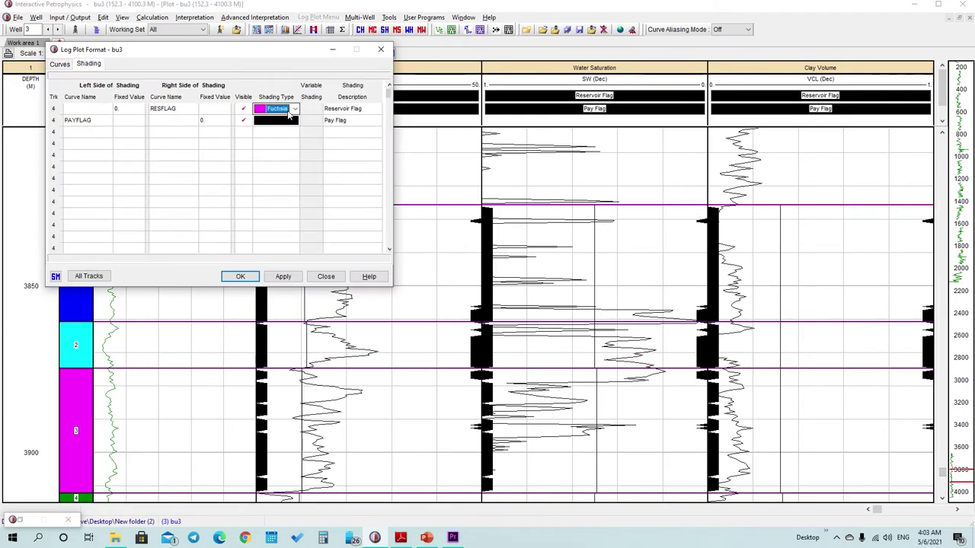
{"action": "left_click", "coordinate": [282, 276]}
{"action": "left_click", "coordinate": [240, 276]}
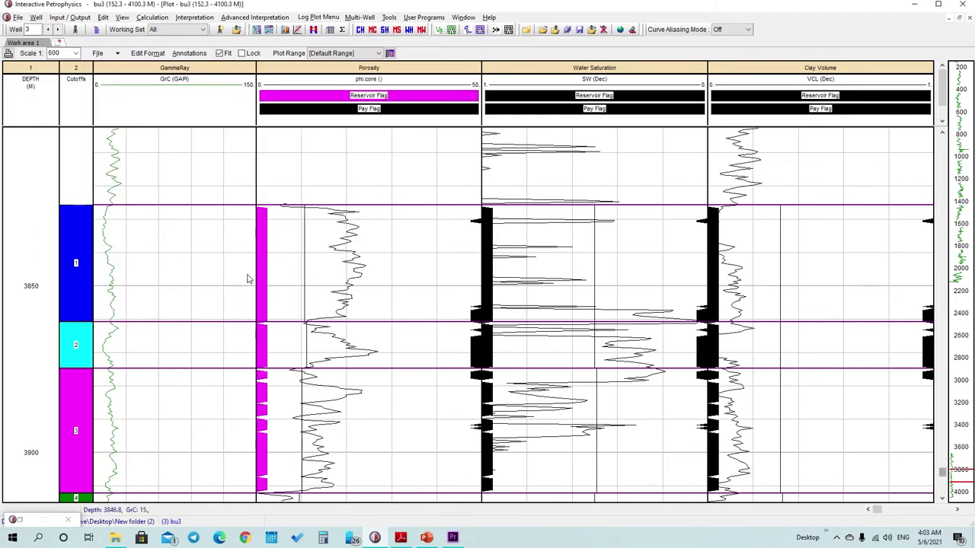
Step: Set the Reservoir Flag shading of the Water Saturation track to Fuchsia
{"action": "double_click", "coordinate": [576, 100]}
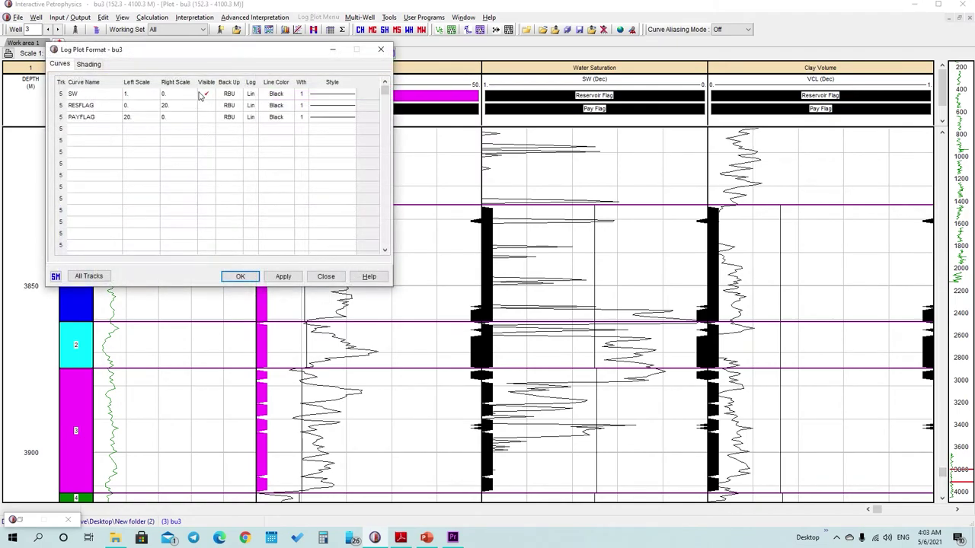
{"action": "left_click", "coordinate": [87, 64]}
{"action": "left_click", "coordinate": [276, 108]}
{"action": "left_click", "coordinate": [282, 276]}
{"action": "left_click", "coordinate": [240, 276]}
Step: Change the line color of the VCL curve in the Clay Volume track to Maroon
{"action": "double_click", "coordinate": [741, 111]}
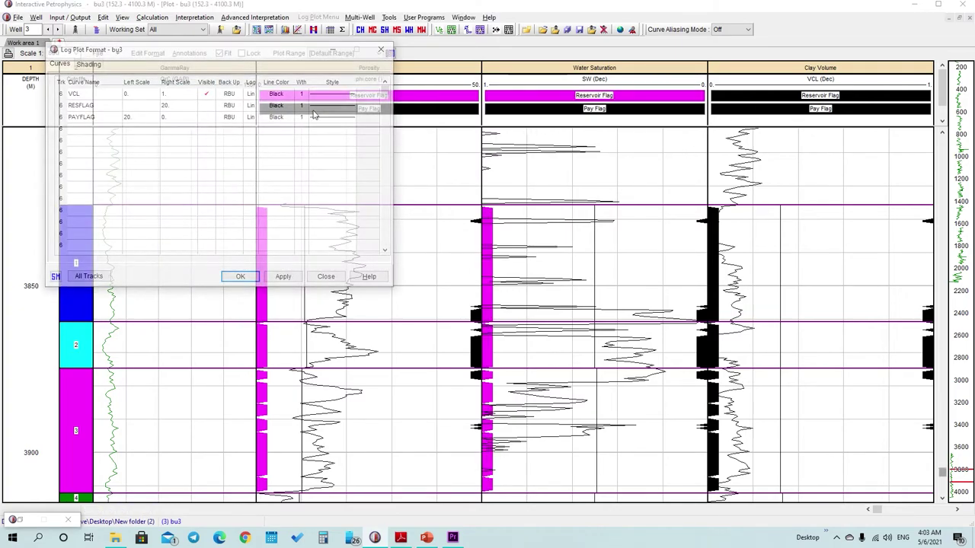
{"action": "left_click", "coordinate": [276, 94]}
{"action": "scroll", "coordinate": [288, 99], "scroll_direction": "down", "scroll_amount": 1}
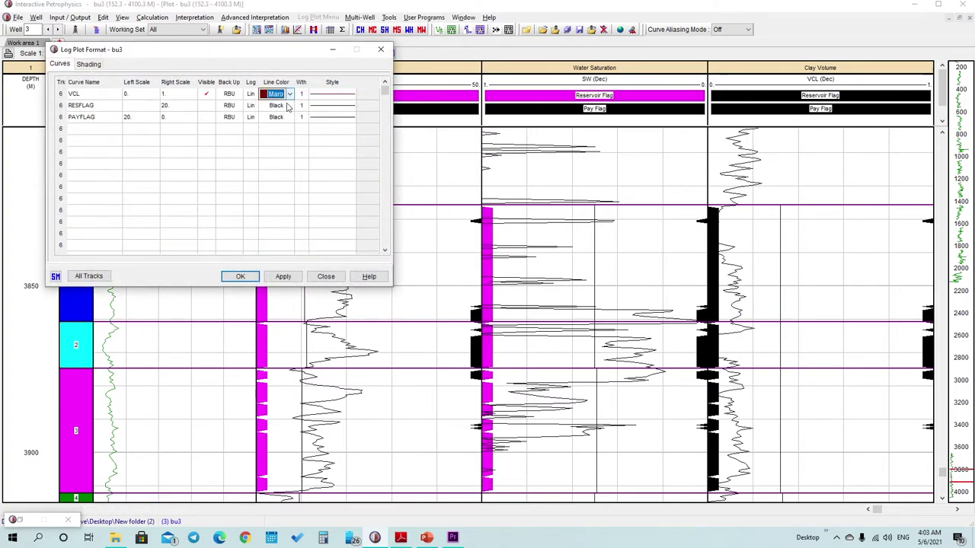
{"action": "scroll", "coordinate": [280, 92], "scroll_direction": "down", "scroll_amount": 1}
{"action": "scroll", "coordinate": [283, 92], "scroll_direction": "down", "scroll_amount": 2}
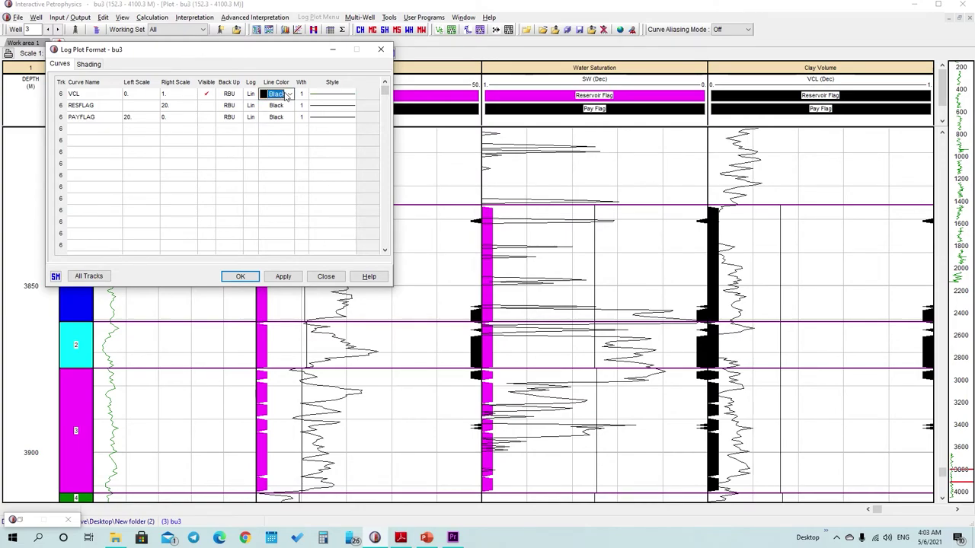
{"action": "scroll", "coordinate": [286, 95], "scroll_direction": "down", "scroll_amount": 4}
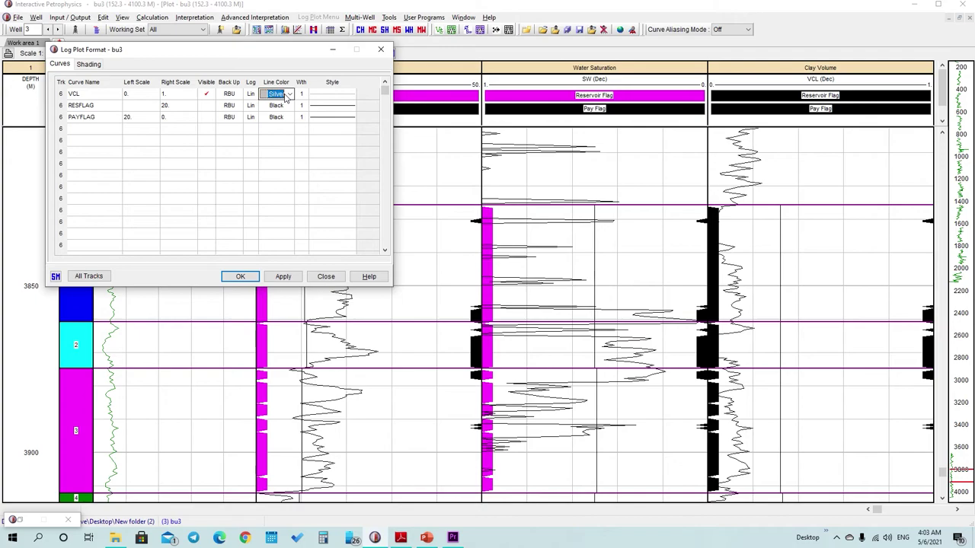
{"action": "scroll", "coordinate": [286, 94], "scroll_direction": "down", "scroll_amount": 5}
{"action": "scroll", "coordinate": [287, 95], "scroll_direction": "down", "scroll_amount": 1}
{"action": "left_click", "coordinate": [283, 276]}
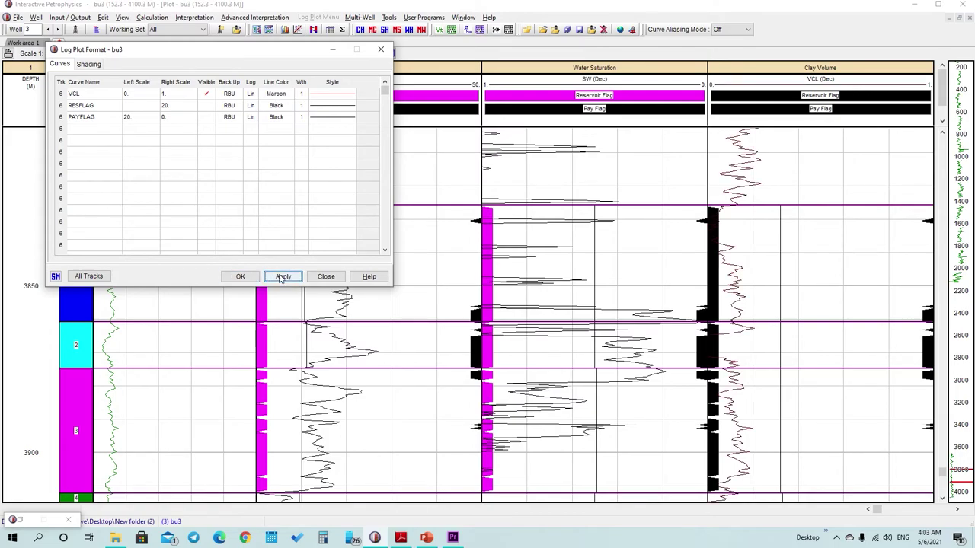
{"action": "left_click", "coordinate": [240, 277]}
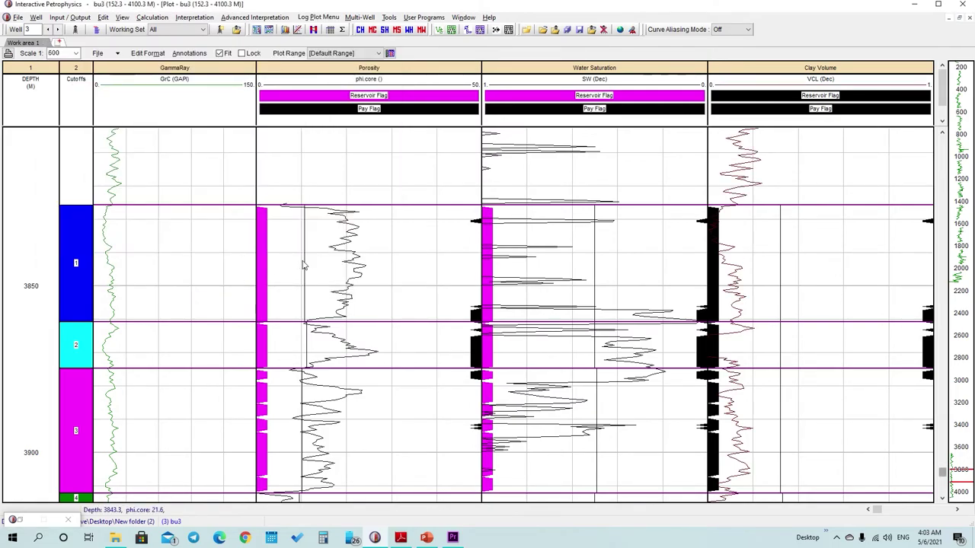
Step: Set the Reservoir Flag shading of the Clay Volume track to Fuchsia
{"action": "double_click", "coordinate": [866, 80]}
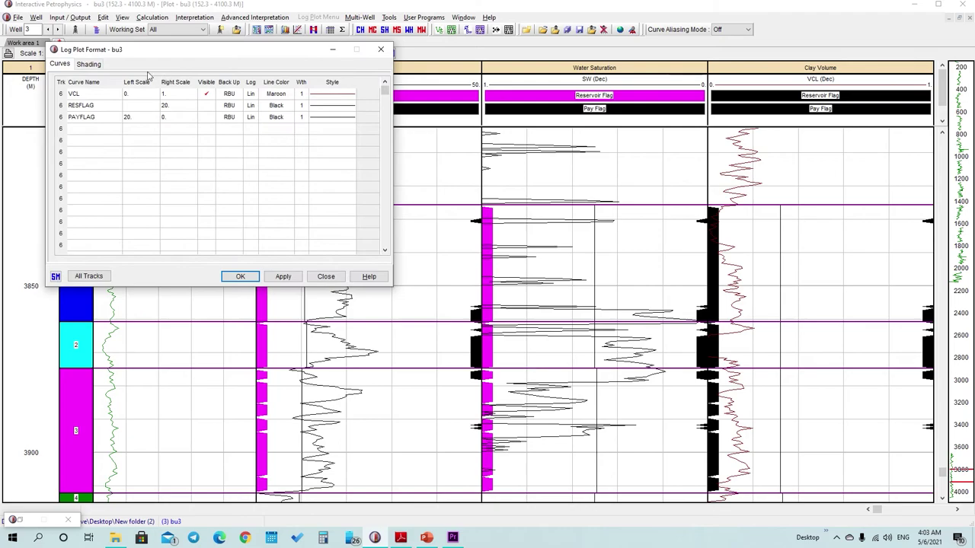
{"action": "left_click", "coordinate": [89, 64]}
{"action": "left_click", "coordinate": [289, 109]}
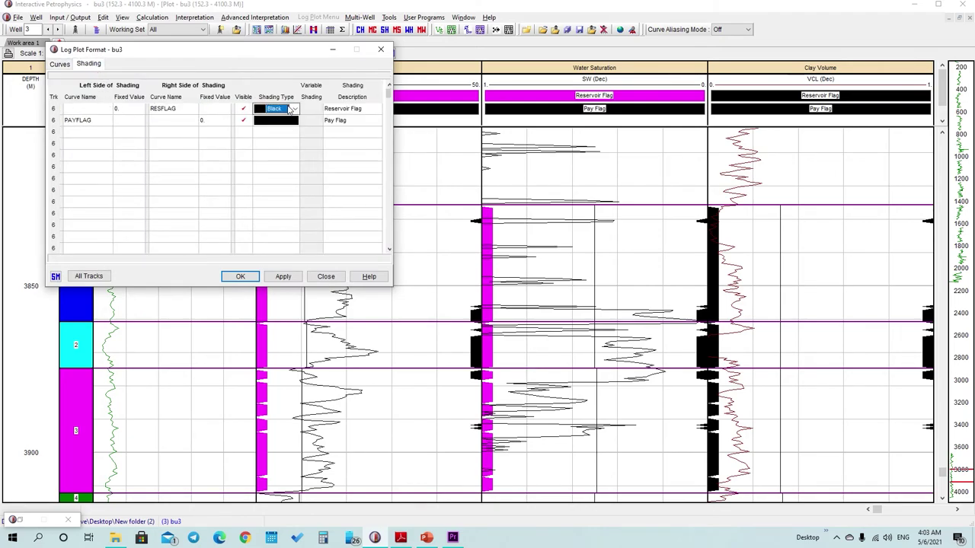
{"action": "left_click", "coordinate": [280, 277]}
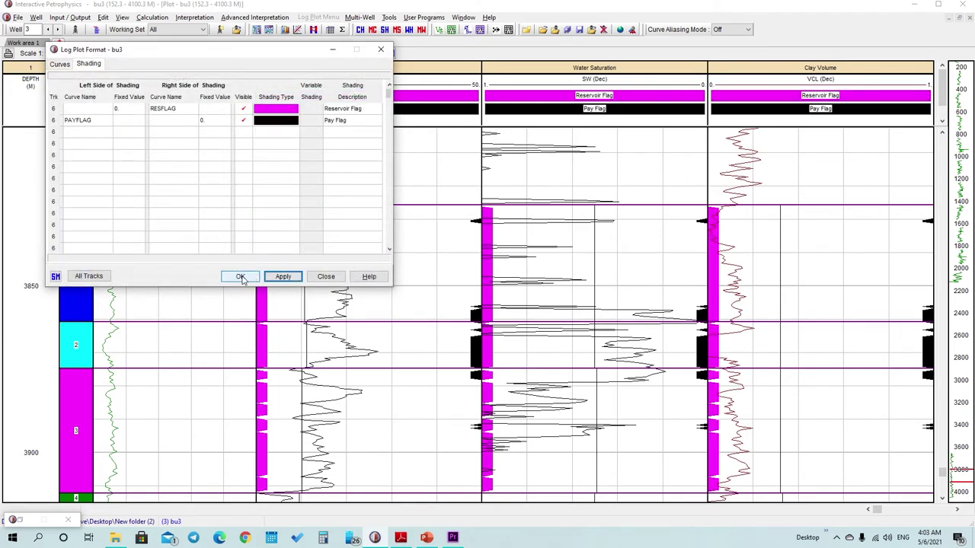
{"action": "left_click", "coordinate": [238, 276]}
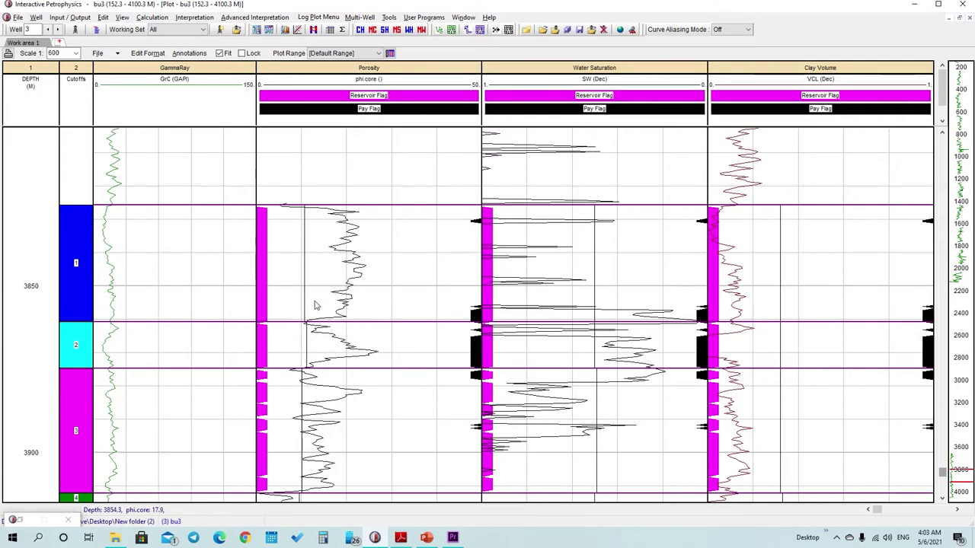
Step: Switch to the HW CUTOFF presentation in PowerPoint, show the MC2 slide full screen and zoom in on its porosity cutoff on the crossplot
{"action": "left_click", "coordinate": [427, 537]}
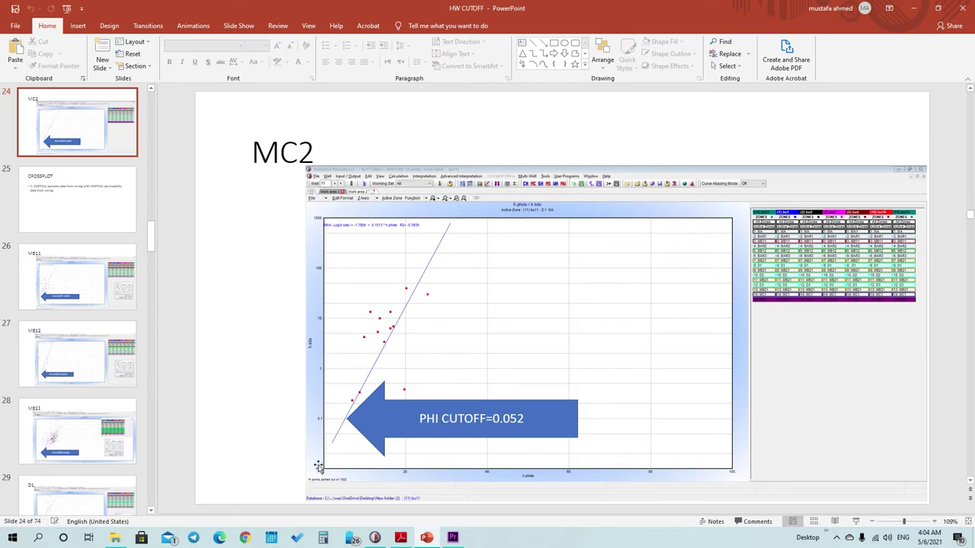
{"action": "left_click", "coordinate": [855, 522]}
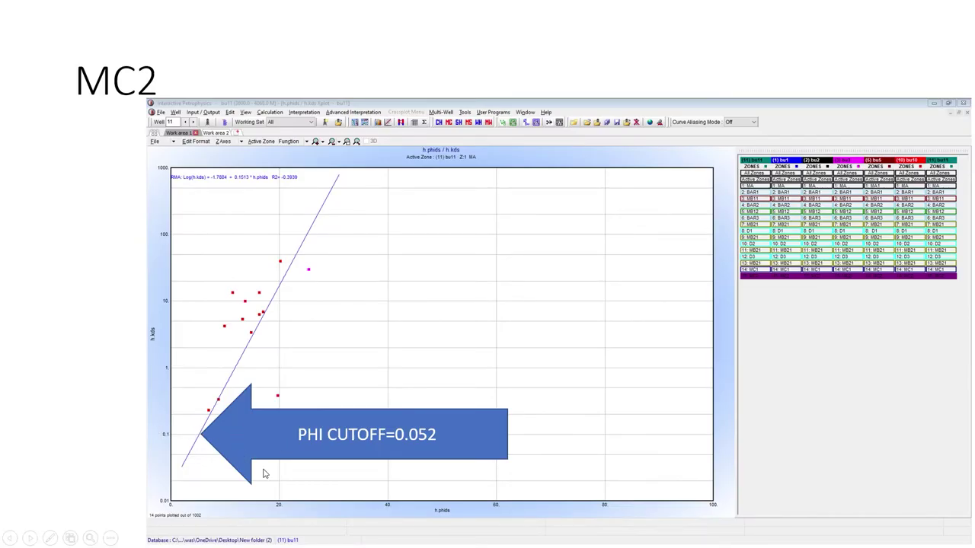
{"action": "left_click", "coordinate": [89, 539]}
{"action": "left_click", "coordinate": [263, 400]}
{"action": "left_click_drag", "start_coordinate": [418, 388], "coordinate": [385, 418]}
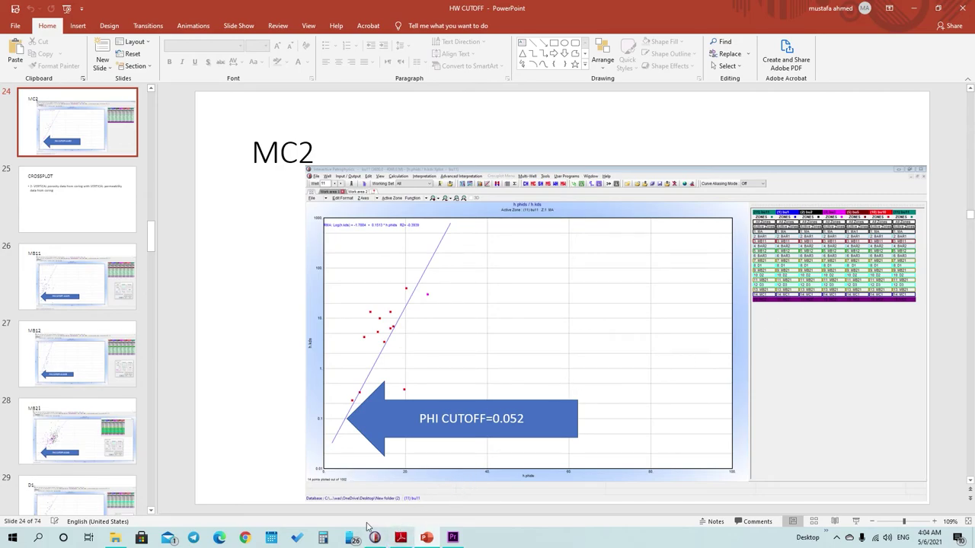
Step: Switch back to Interactive Petrophysics and lower zone 7's porosity cutoff line to match the MC2 slide's PHI cutoff of 0.052
{"action": "left_click", "coordinate": [375, 538]}
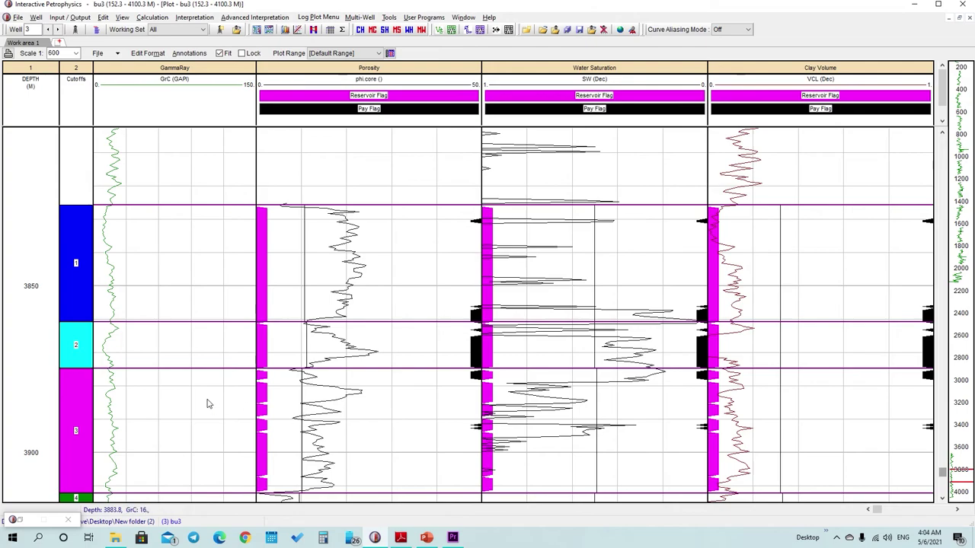
{"action": "scroll", "coordinate": [209, 402], "scroll_direction": "down", "scroll_amount": 5}
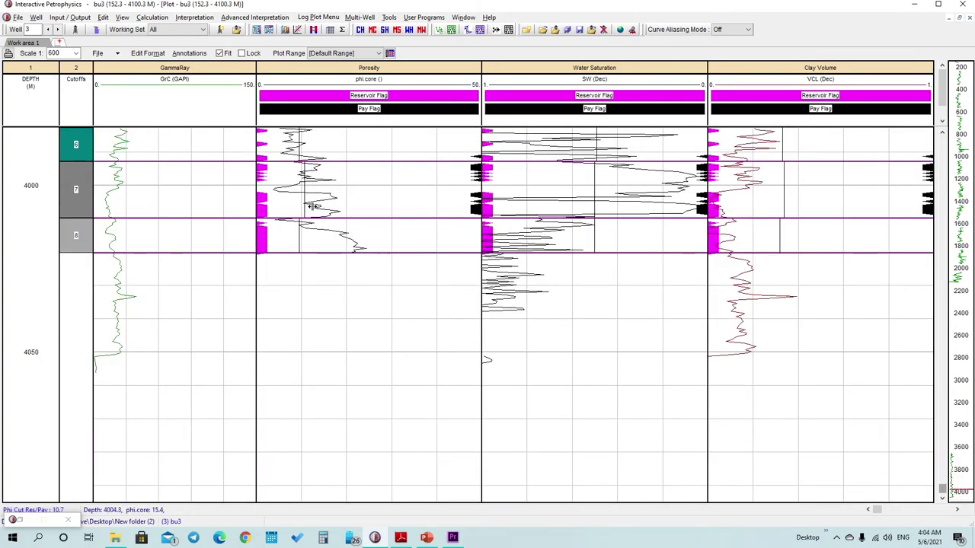
{"action": "left_click_drag", "start_coordinate": [313, 206], "coordinate": [280, 208]}
{"action": "left_click_drag", "start_coordinate": [280, 211], "coordinate": [288, 218]}
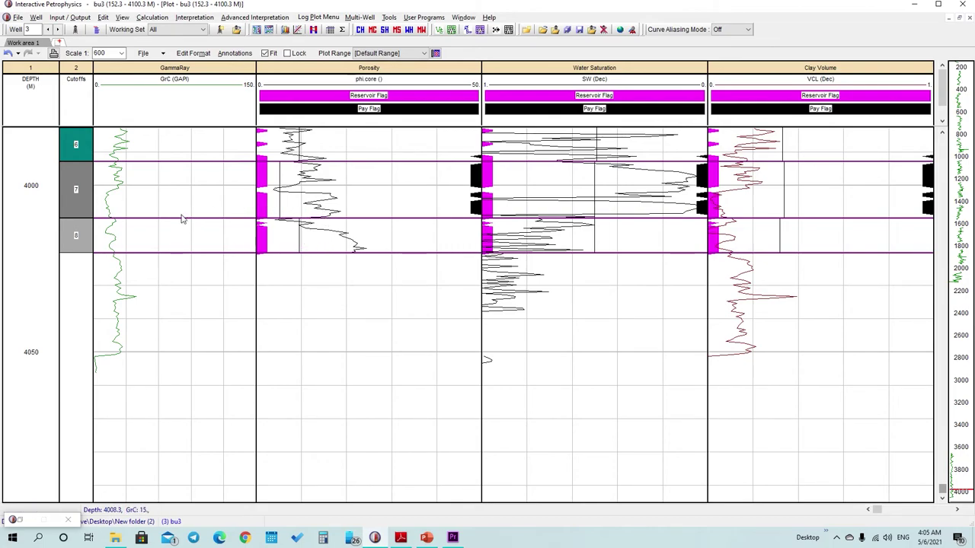
Step: Switch to PowerPoint, present the MC1 slide, zoom in on its porosity cutoff on the crossplot, and end the slide show
{"action": "left_click", "coordinate": [427, 538]}
{"action": "scroll", "coordinate": [455, 381], "scroll_direction": "down", "scroll_amount": 1}
{"action": "scroll", "coordinate": [456, 381], "scroll_direction": "up", "scroll_amount": 2}
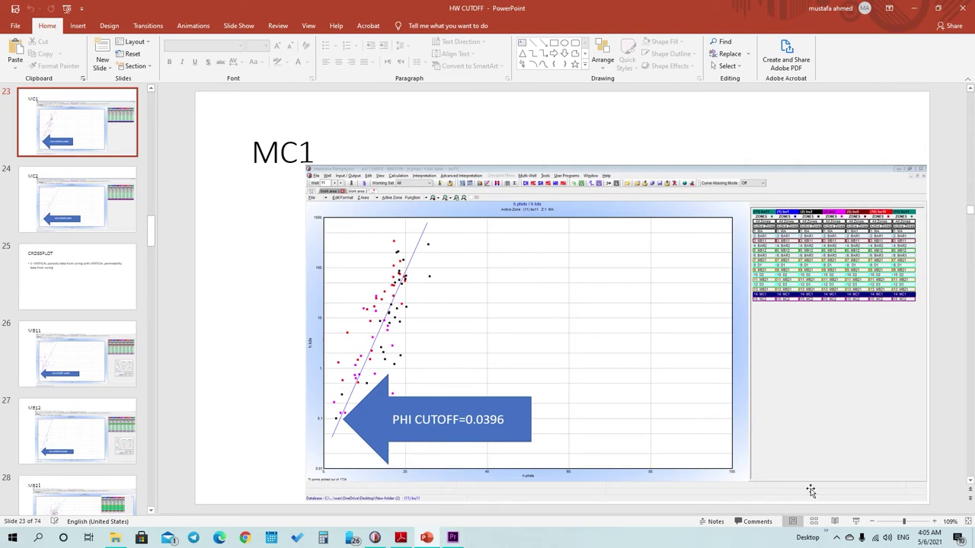
{"action": "left_click", "coordinate": [855, 521]}
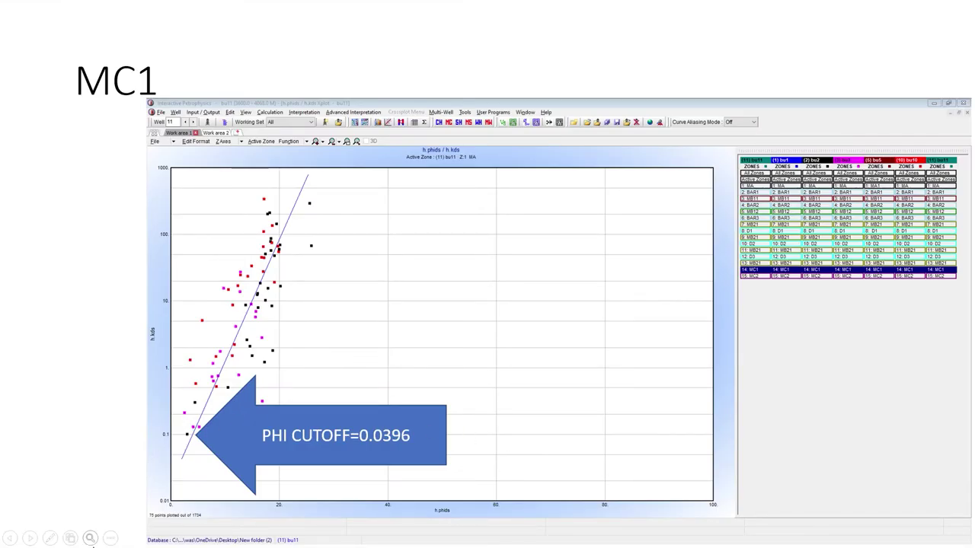
{"action": "left_click", "coordinate": [90, 538]}
{"action": "left_click", "coordinate": [251, 451]}
{"action": "key", "text": "Escape"}
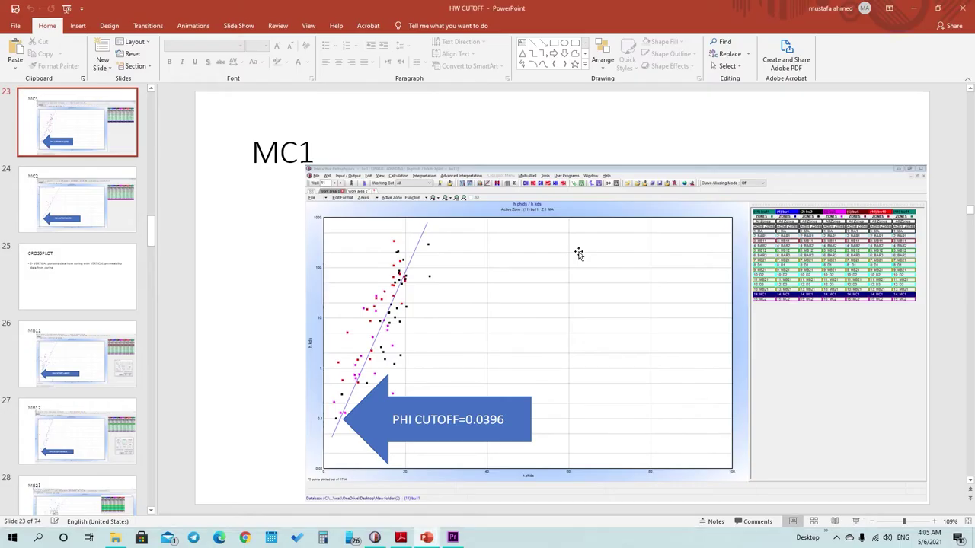
Step: Return to Interactive Petrophysics and lower zone 6's porosity cutoff line to match the MC1 slide's PHI cutoff of 0.0396
{"action": "left_click", "coordinate": [375, 537]}
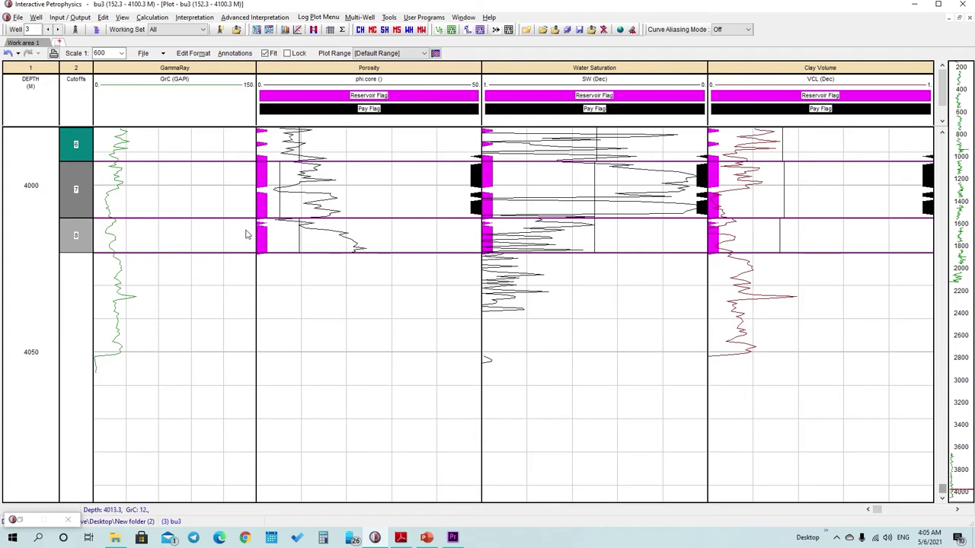
{"action": "scroll", "coordinate": [193, 321], "scroll_direction": "up", "scroll_amount": 4}
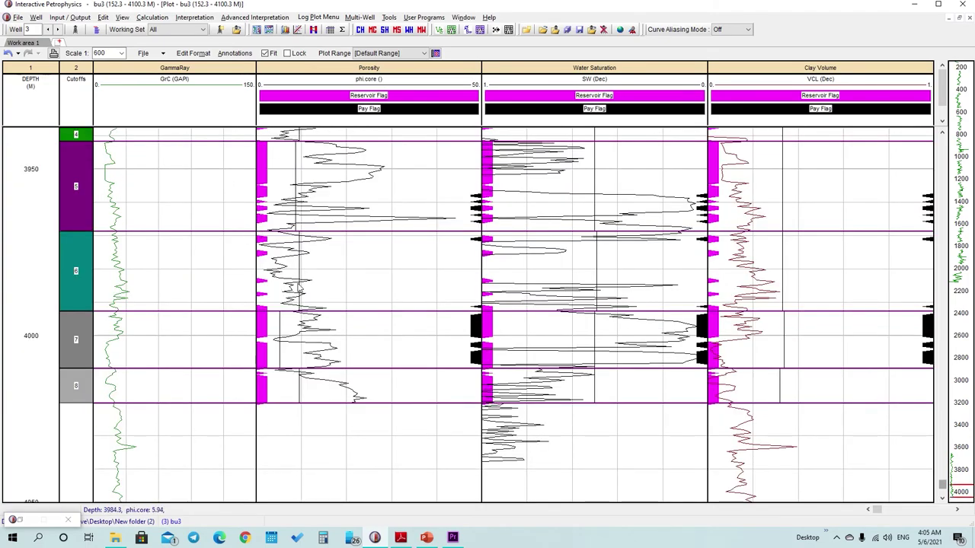
{"action": "left_click_drag", "start_coordinate": [305, 289], "coordinate": [282, 314]}
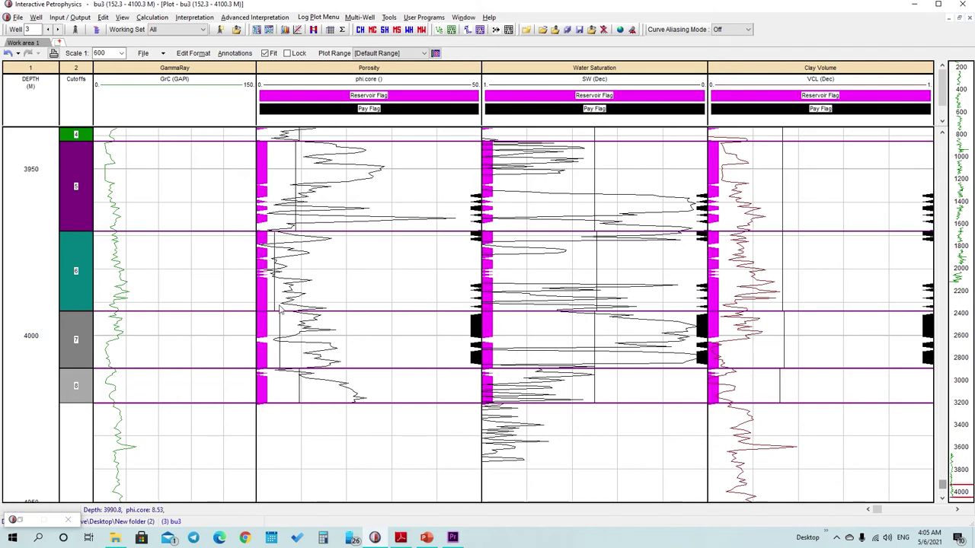
Step: Look over the flags in the bu3 zones, and open the cutoff parameters to view the reservoir cutoffs per zone
{"action": "scroll", "coordinate": [407, 300], "scroll_direction": "up", "scroll_amount": 2}
{"action": "scroll", "coordinate": [326, 287], "scroll_direction": "up", "scroll_amount": 10}
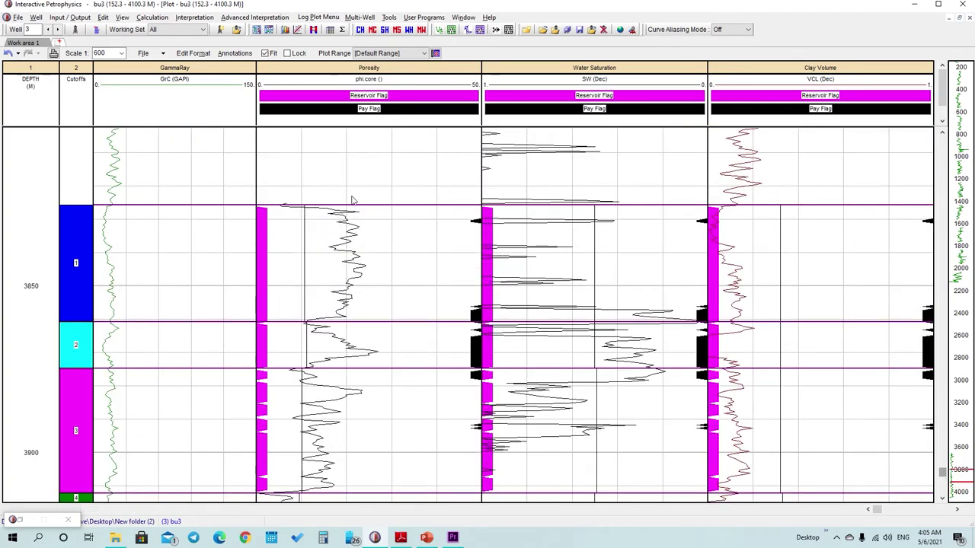
{"action": "scroll", "coordinate": [396, 297], "scroll_direction": "down", "scroll_amount": 5}
{"action": "scroll", "coordinate": [331, 382], "scroll_direction": "down", "scroll_amount": 2}
{"action": "scroll", "coordinate": [331, 382], "scroll_direction": "up", "scroll_amount": 2}
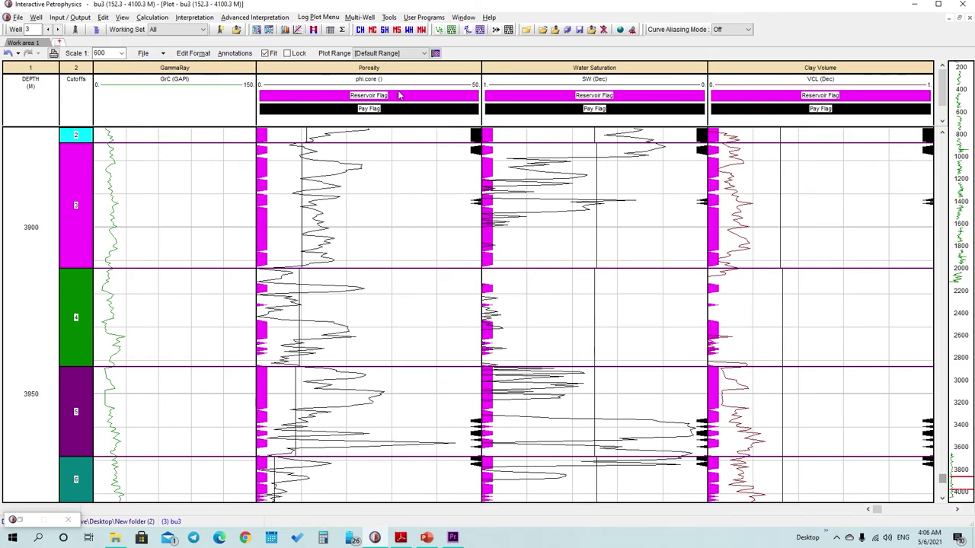
{"action": "left_click", "coordinate": [508, 32]}
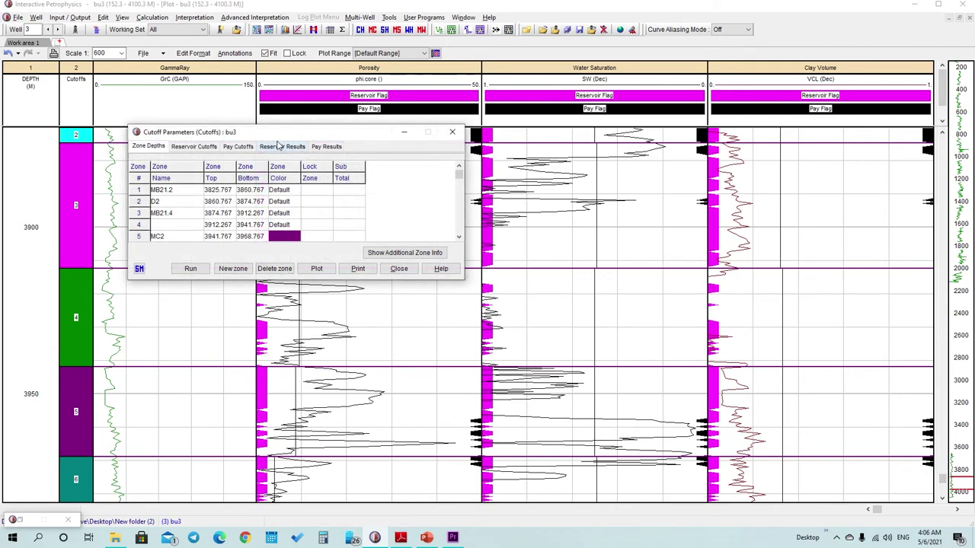
{"action": "left_click_drag", "start_coordinate": [295, 139], "coordinate": [333, 114]}
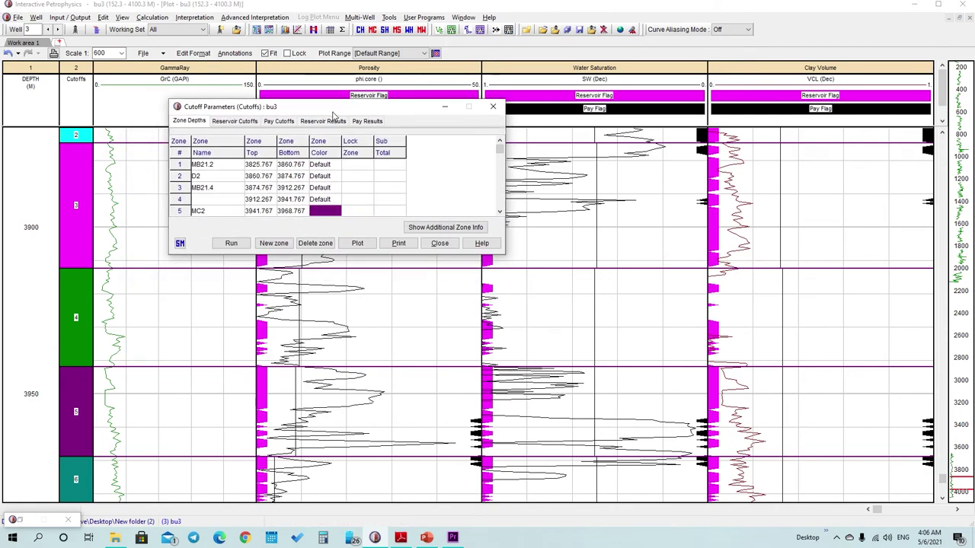
{"action": "left_click", "coordinate": [234, 122]}
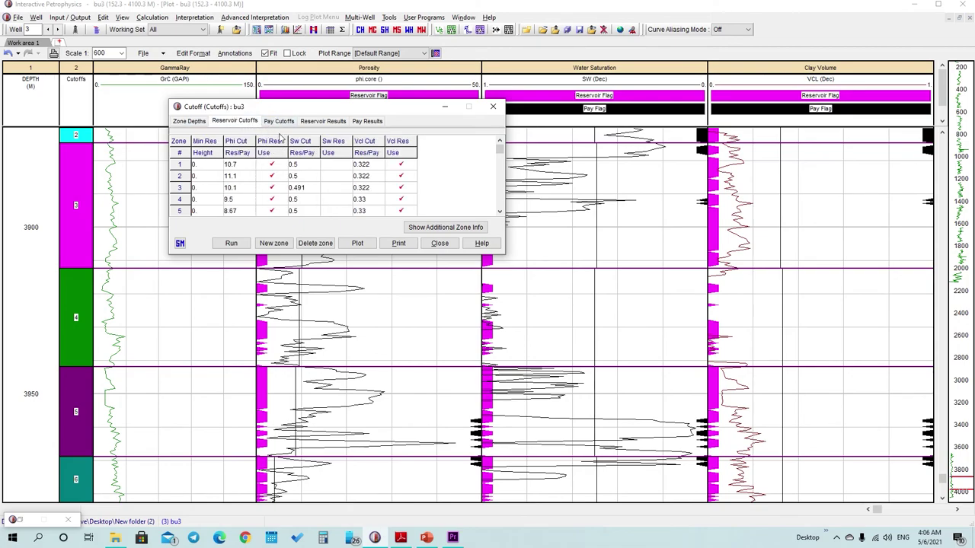
Step: Review the per-zone pay results and reservoir results in the bu3 cutoff parameters
{"action": "left_click", "coordinate": [370, 122]}
{"action": "left_click", "coordinate": [326, 123]}
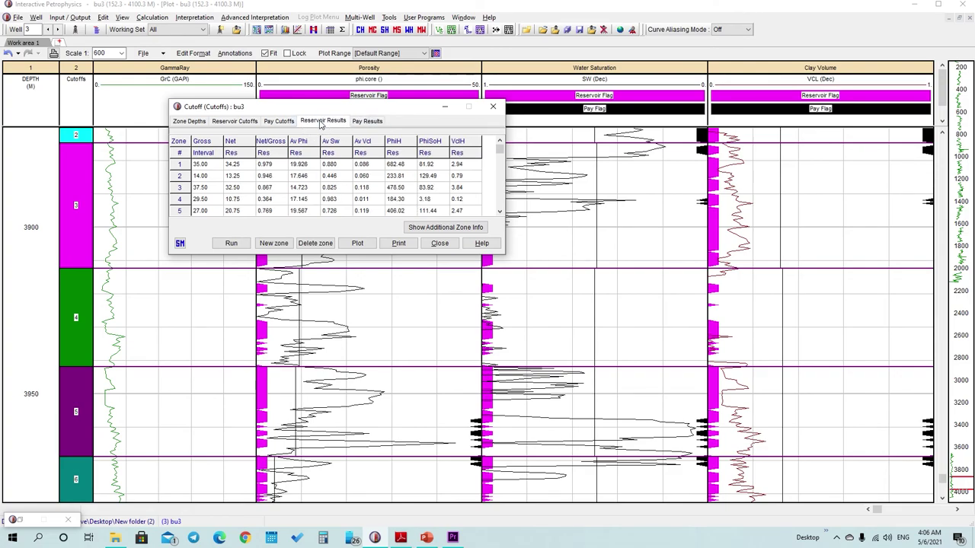
{"action": "left_click", "coordinate": [353, 123]}
{"action": "left_click", "coordinate": [340, 123]}
Step: Export the normal cutoff report as a tab-delimited text file named Cutoff in the Desktop folder
{"action": "left_click", "coordinate": [396, 243]}
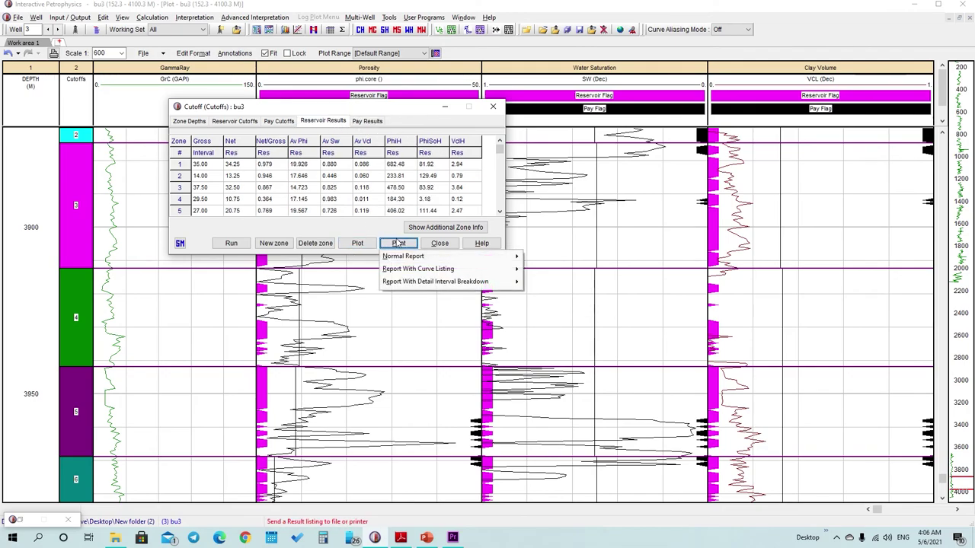
{"action": "mouse_move", "coordinate": [503, 265]}
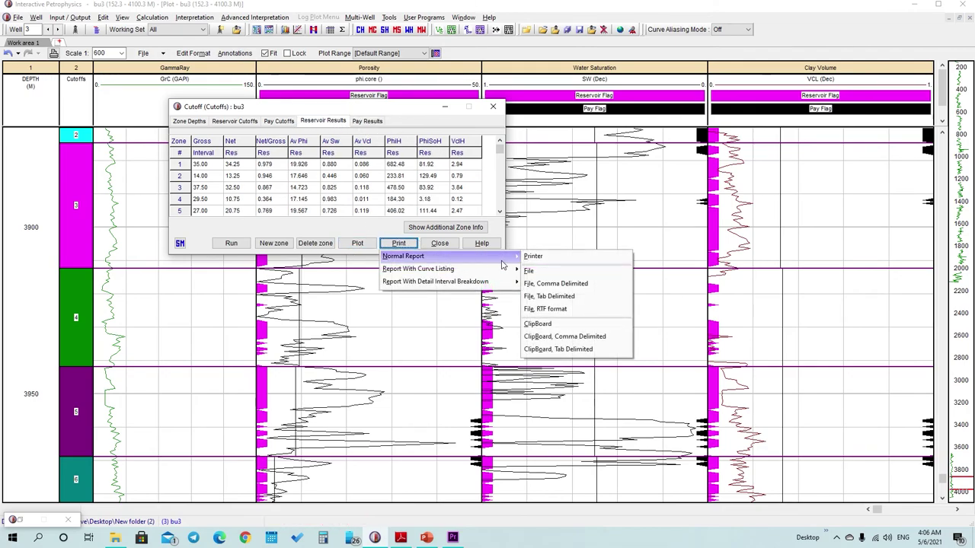
{"action": "left_click", "coordinate": [579, 297]}
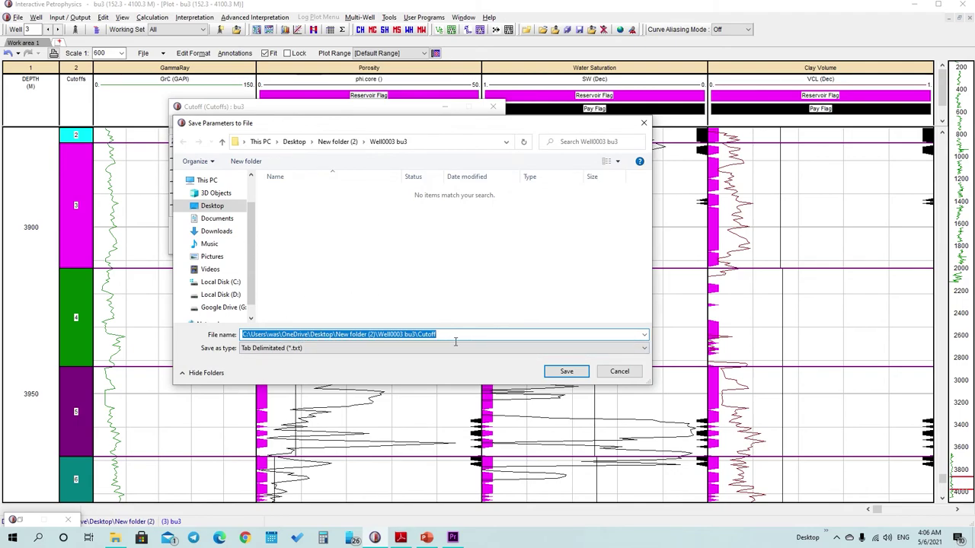
{"action": "left_click", "coordinate": [213, 205]}
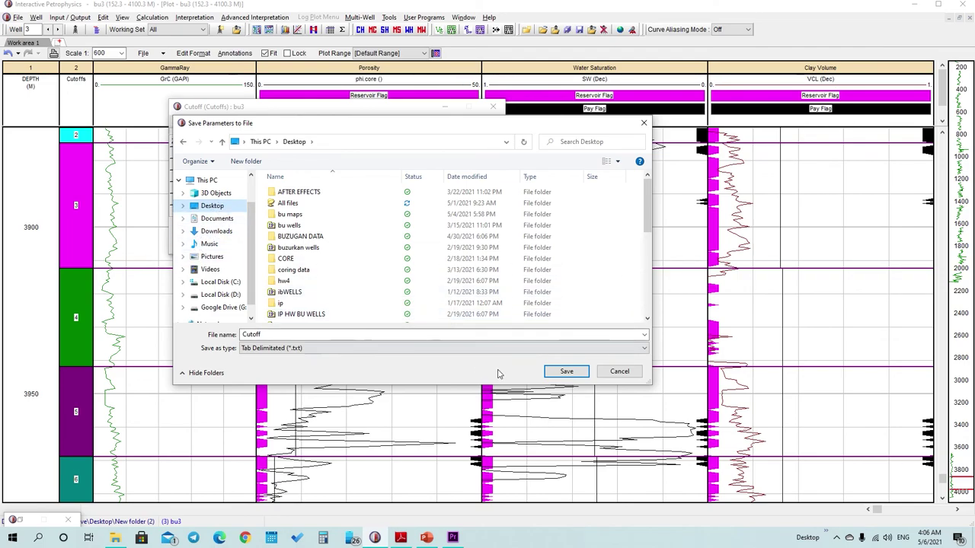
{"action": "left_click", "coordinate": [564, 372]}
{"action": "left_click", "coordinate": [518, 272]}
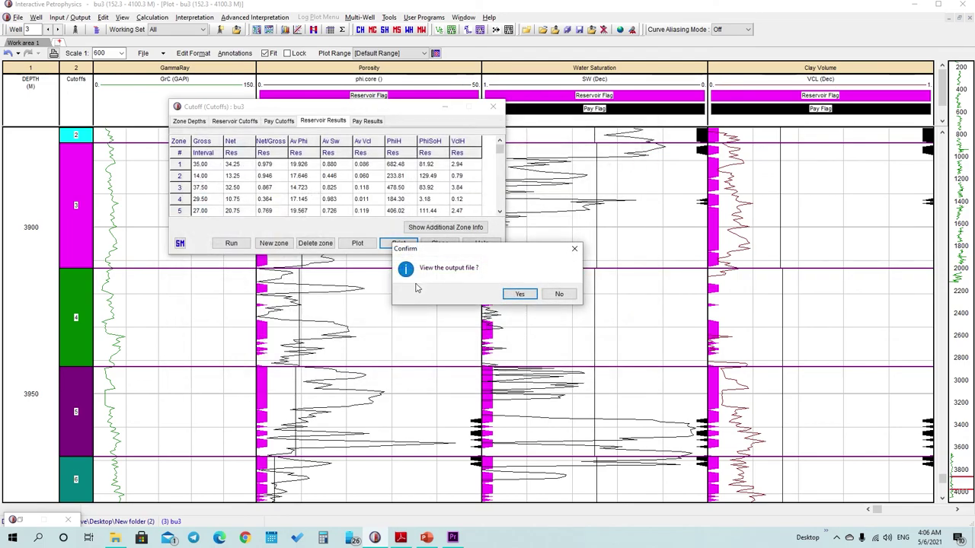
Step: View the exported report, examine zone MB21.2's name, top and bottom depths, gross, net and N/G in the reservoir summary, and close the file
{"action": "left_click", "coordinate": [520, 292]}
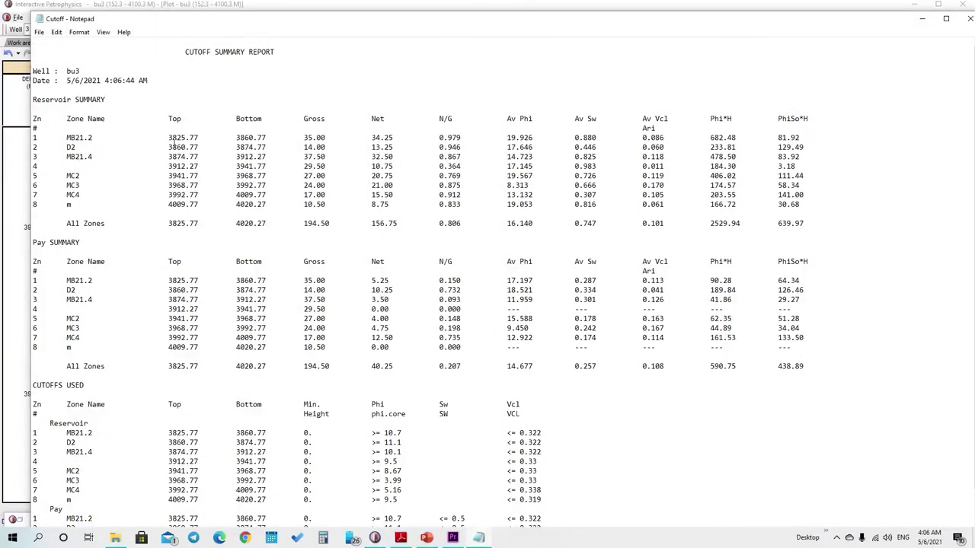
{"action": "left_click_drag", "start_coordinate": [156, 138], "coordinate": [264, 139]}
{"action": "left_click_drag", "start_coordinate": [50, 137], "coordinate": [101, 138]}
{"action": "left_click_drag", "start_coordinate": [304, 138], "coordinate": [464, 147]}
{"action": "left_click", "coordinate": [969, 19]}
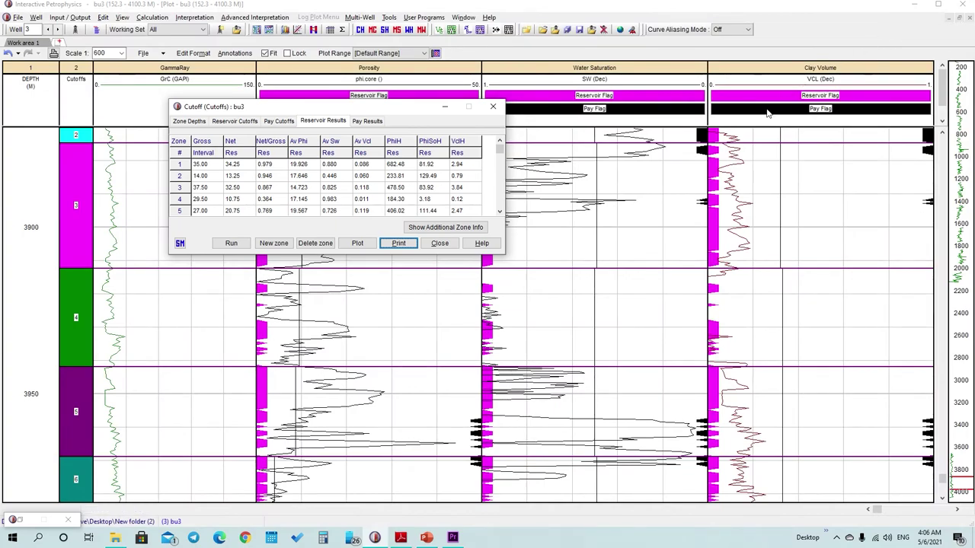